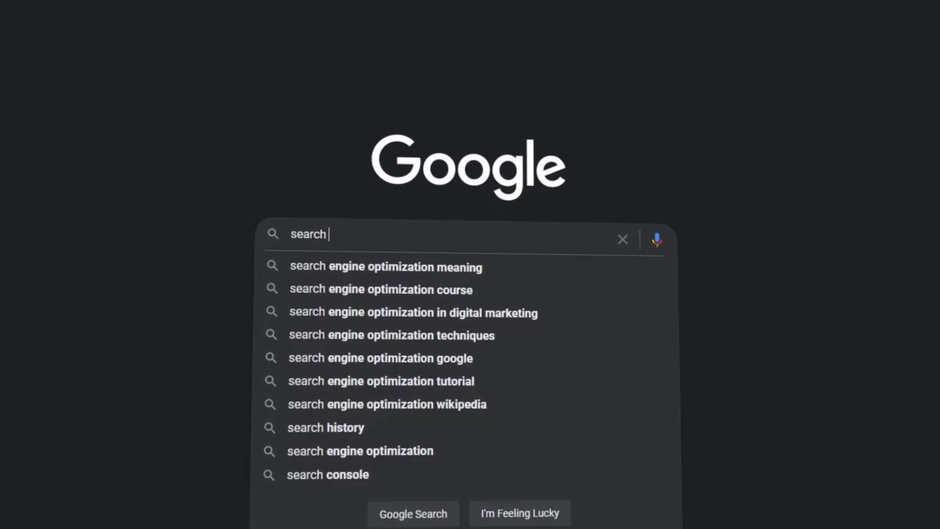
Extend the Google query to 'search engine' to list search engine optimization suggestions.
{"action": "type", "text": "engine"}
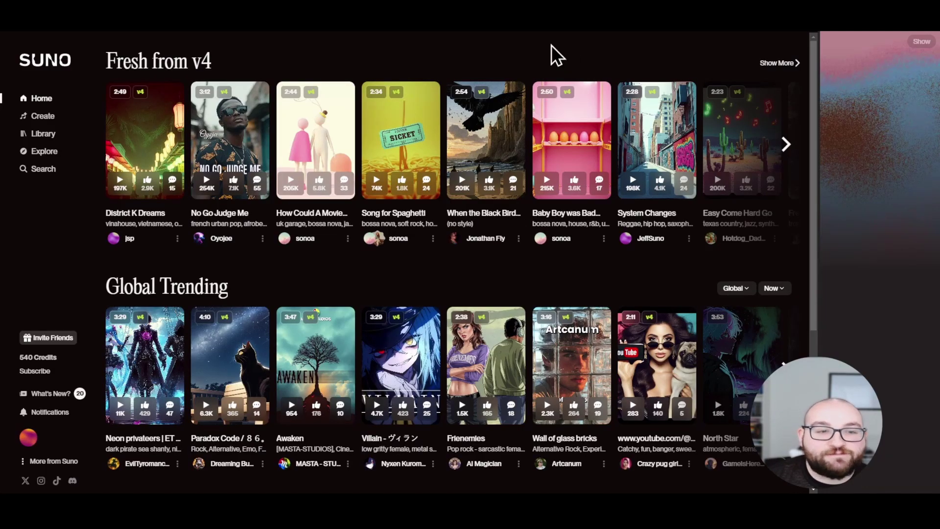
Paste a prompt for an upbeat, deep-voiced male rap about stubbing your toe as the song description.
{"action": "mouse_move", "coordinate": [168, 99]}
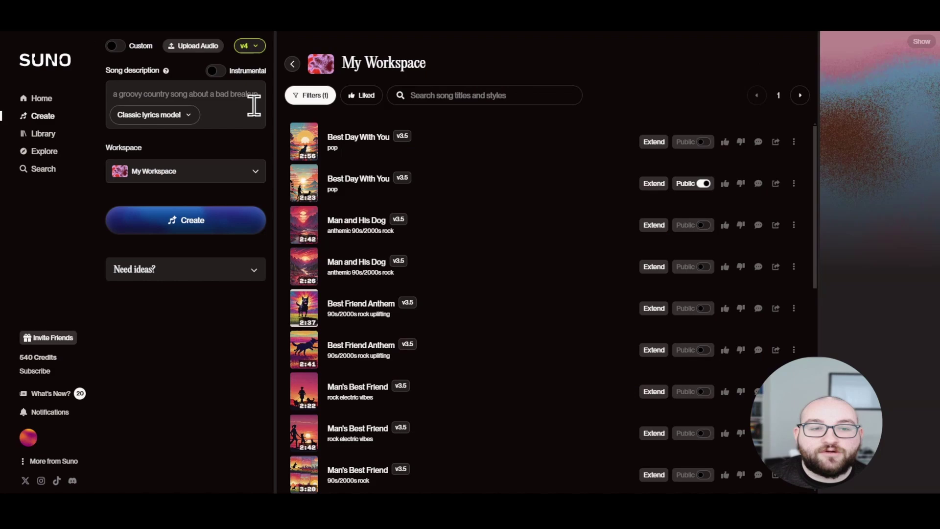
{"action": "left_click", "coordinate": [254, 105]}
{"action": "type", "text": "an upbeat song sung by a male with a deep voice rapping about the dangers of stubbing their toe"}
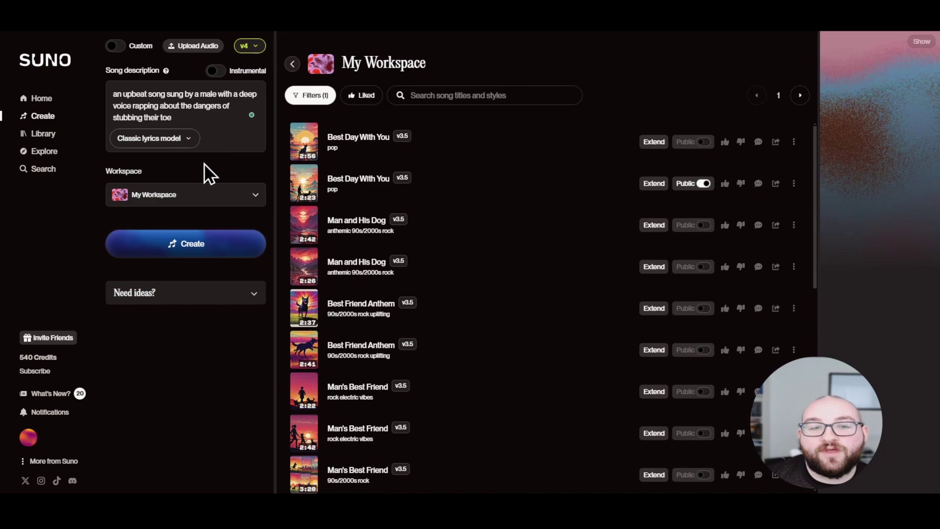
Generate the two 'Stubble Trouble' rap tracks, then briefly play and pause the second one.
{"action": "left_click", "coordinate": [209, 249]}
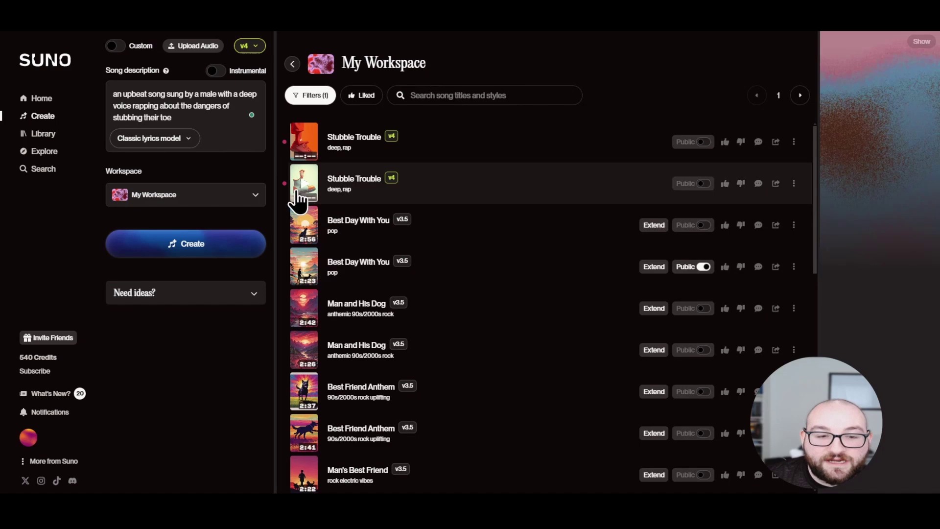
{"action": "left_click", "coordinate": [303, 191]}
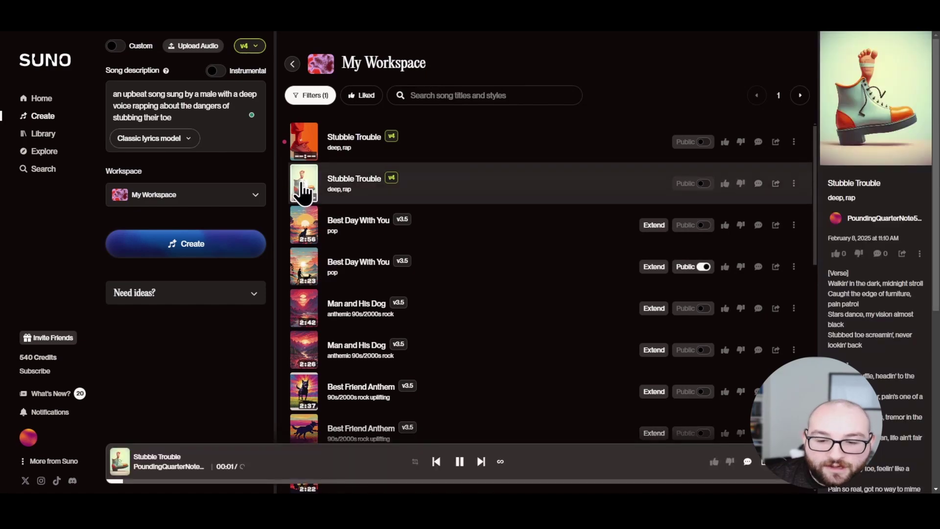
{"action": "left_click", "coordinate": [303, 191]}
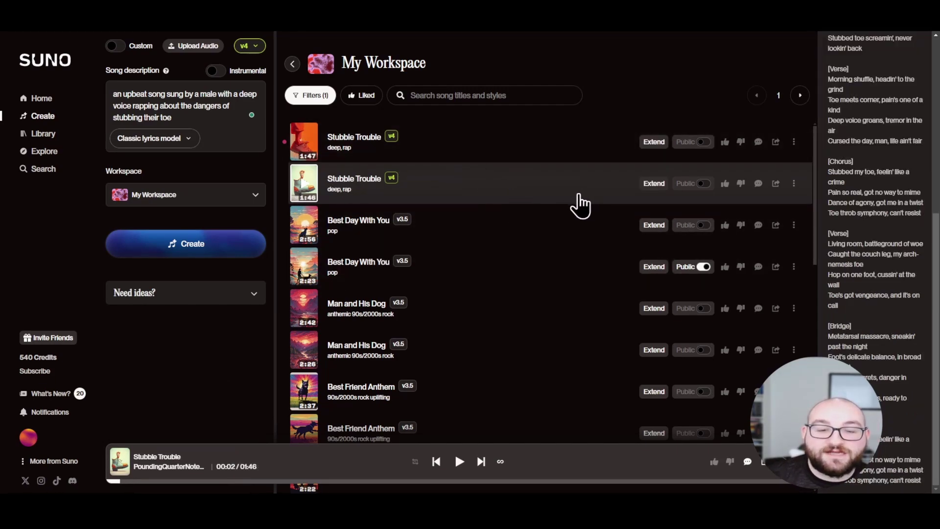
Set up an instrumental extension of the second 'Stubble Trouble' track from 01:00.
{"action": "left_click", "coordinate": [654, 184]}
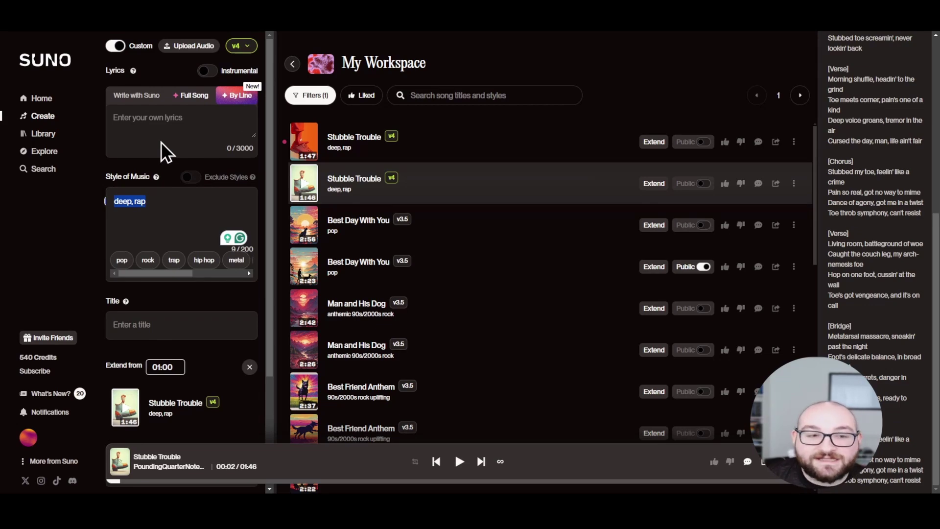
{"action": "left_click", "coordinate": [208, 71]}
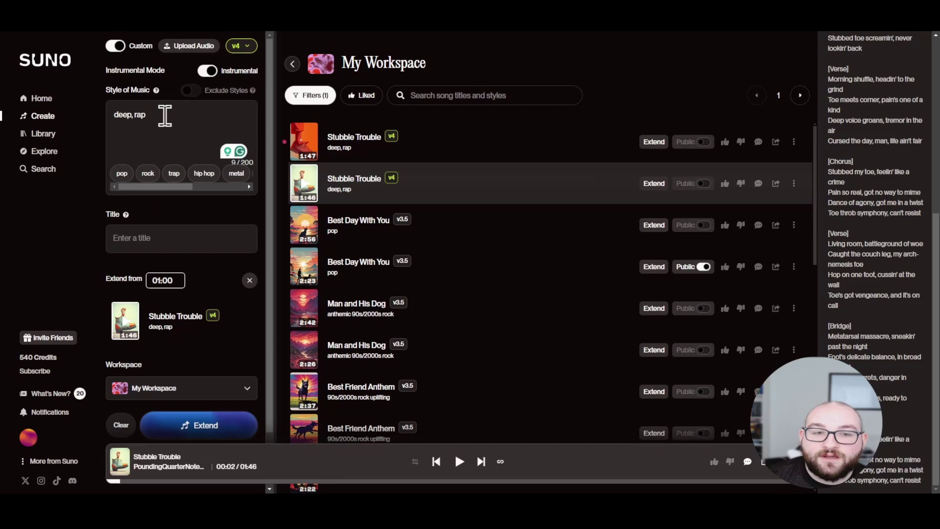
{"action": "scroll", "coordinate": [205, 162], "scroll_direction": "down", "scroll_amount": 1}
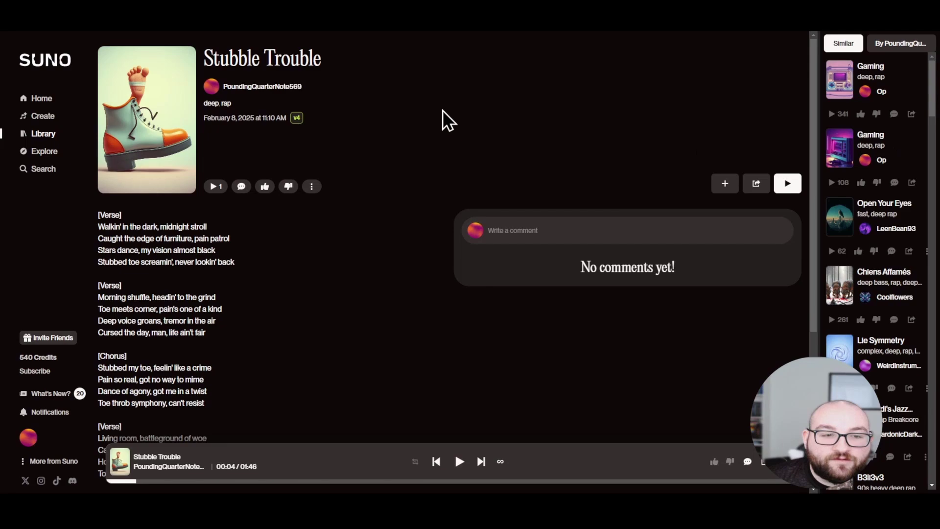
{"action": "left_click_drag", "start_coordinate": [242, 103], "coordinate": [204, 103]}
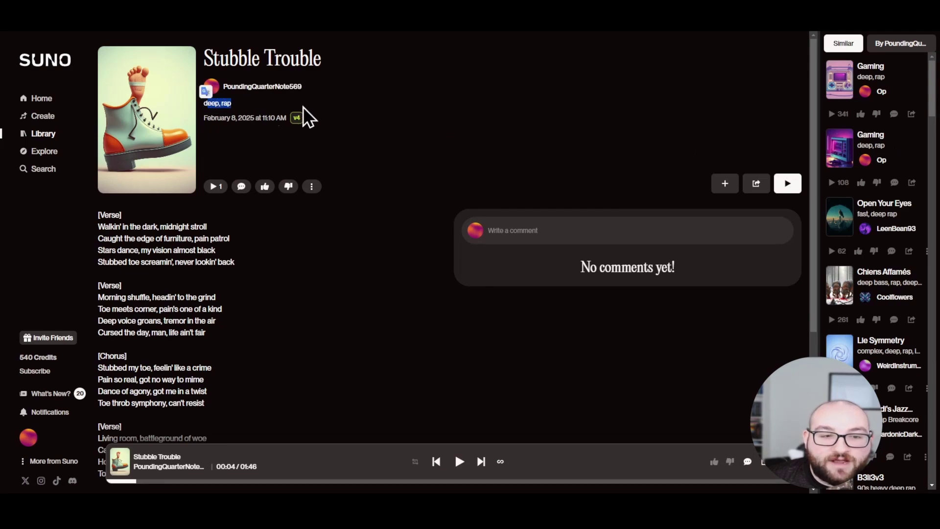
{"action": "left_click", "coordinate": [343, 121]}
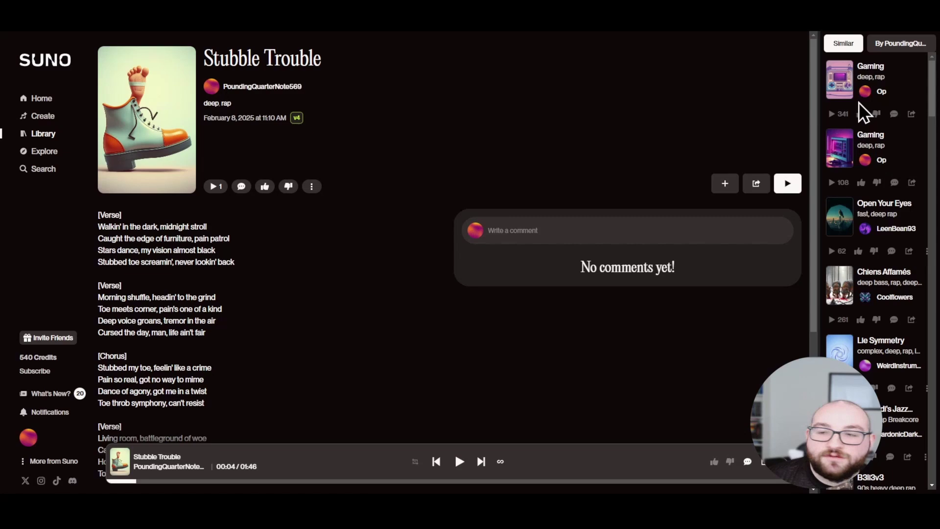
{"action": "left_click", "coordinate": [869, 71]}
{"action": "scroll", "coordinate": [220, 247], "scroll_direction": "down", "scroll_amount": 1}
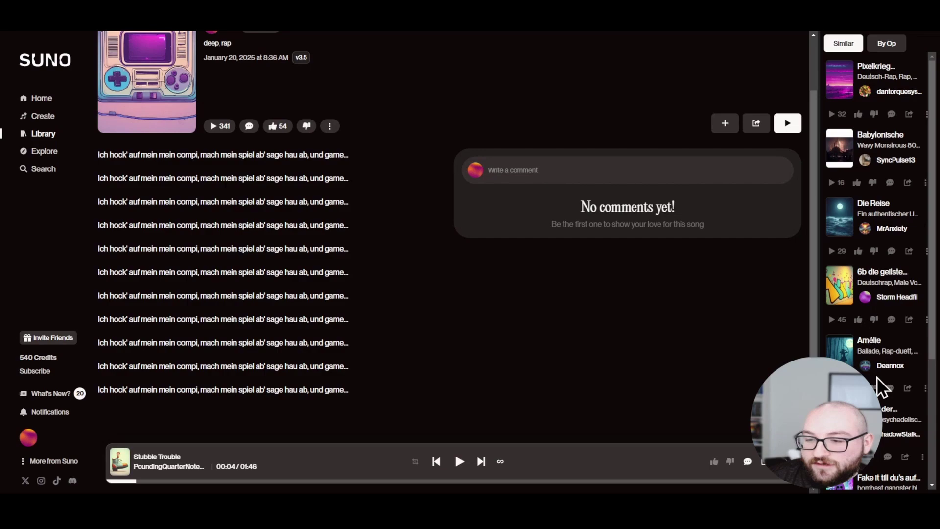
{"action": "scroll", "coordinate": [893, 350], "scroll_direction": "down", "scroll_amount": 3}
{"action": "scroll", "coordinate": [892, 346], "scroll_direction": "up", "scroll_amount": 3}
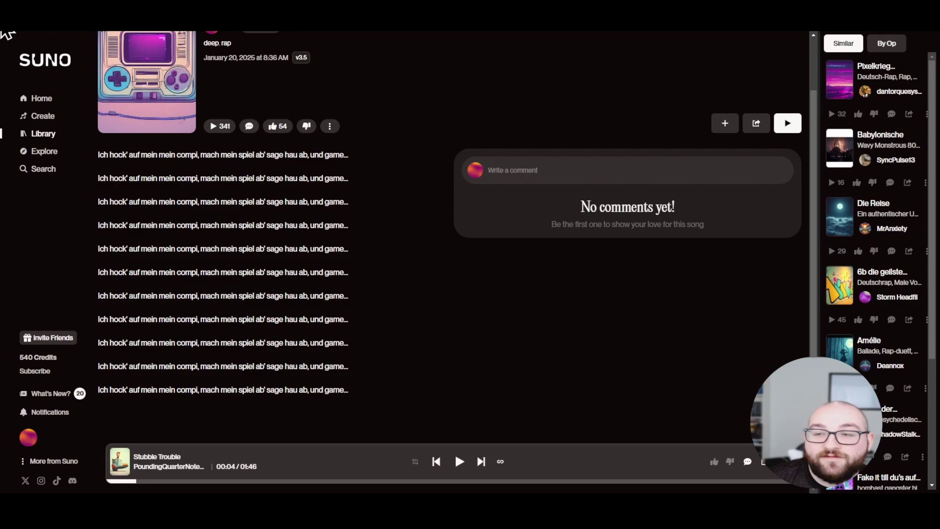
{"action": "left_click", "coordinate": [885, 45]}
{"action": "scroll", "coordinate": [187, 97], "scroll_direction": "up", "scroll_amount": 2}
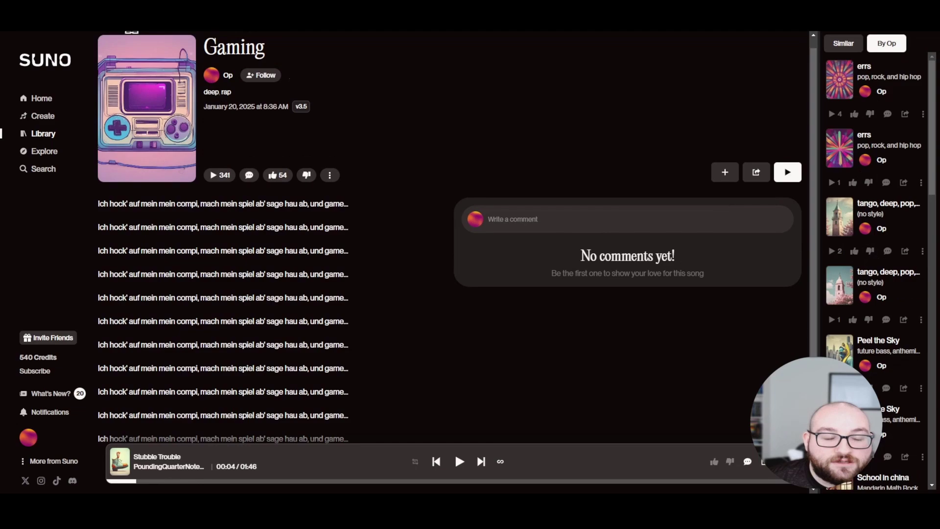
{"action": "key", "text": "alt+Left"}
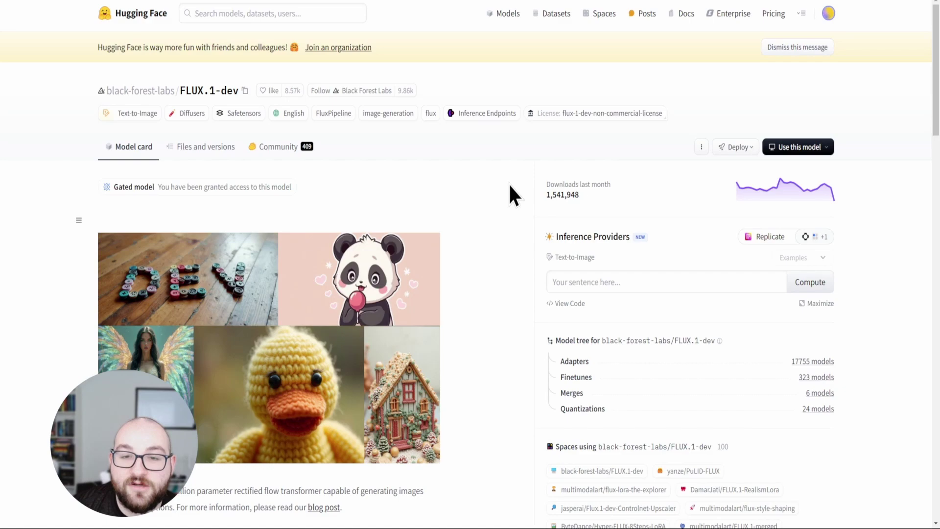
Go to the Hugging Face Models directory and scroll through the 1,397,619 trending models.
{"action": "left_click", "coordinate": [505, 15]}
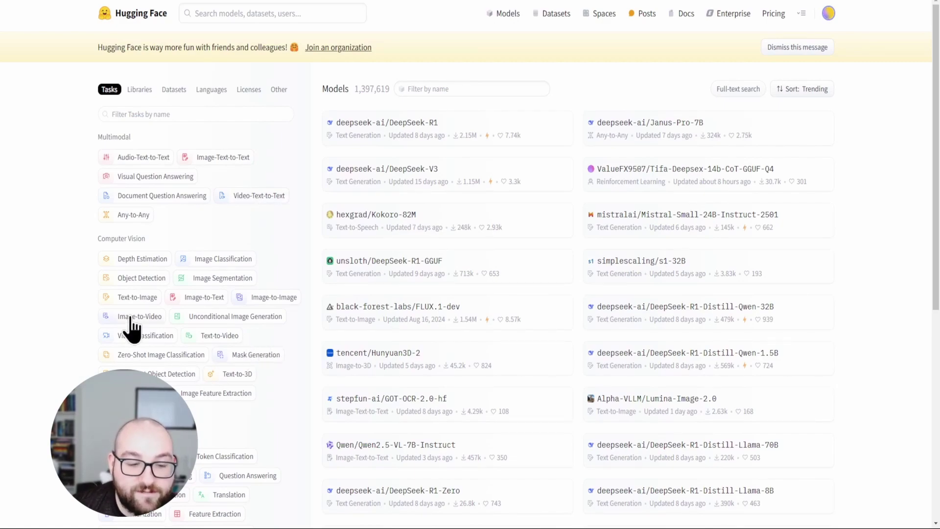
{"action": "scroll", "coordinate": [234, 324], "scroll_direction": "down", "scroll_amount": 1}
{"action": "scroll", "coordinate": [206, 289], "scroll_direction": "down", "scroll_amount": 2}
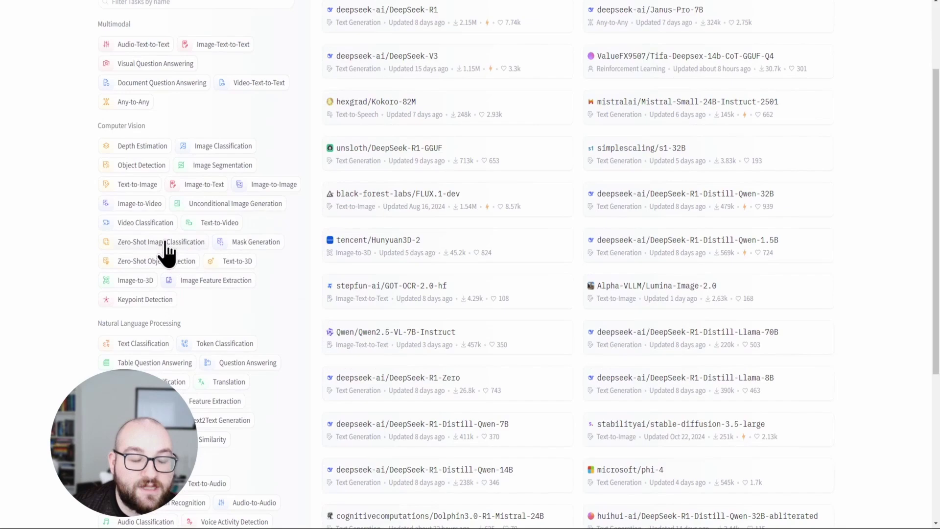
Filter Hugging Face models by Image-to-Video, then Image-Text-to-Text, then Mask Generation.
{"action": "left_click", "coordinate": [140, 205]}
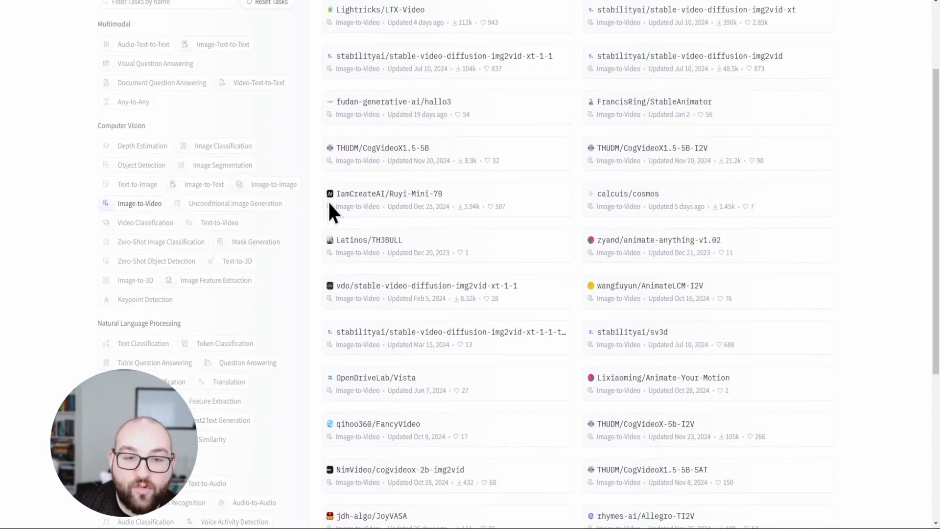
{"action": "scroll", "coordinate": [330, 210], "scroll_direction": "up", "scroll_amount": 3}
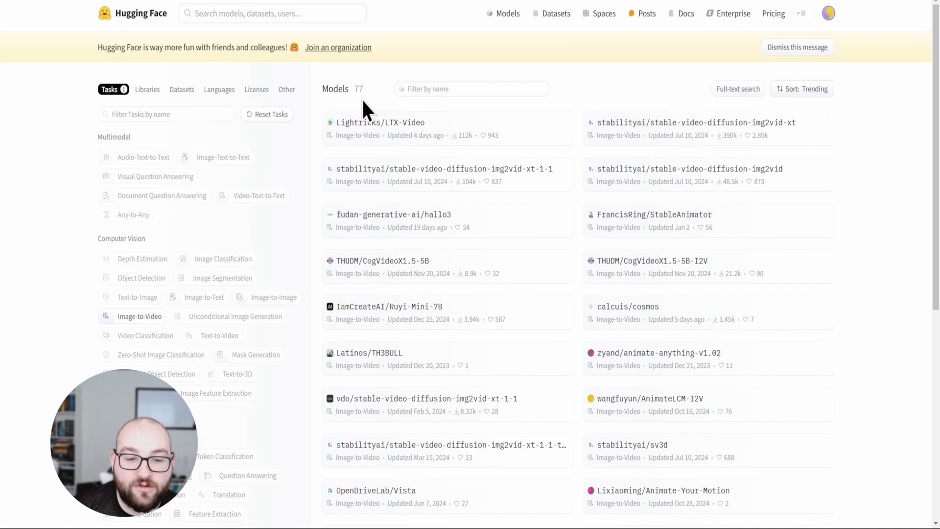
{"action": "scroll", "coordinate": [387, 93], "scroll_direction": "down", "scroll_amount": 1}
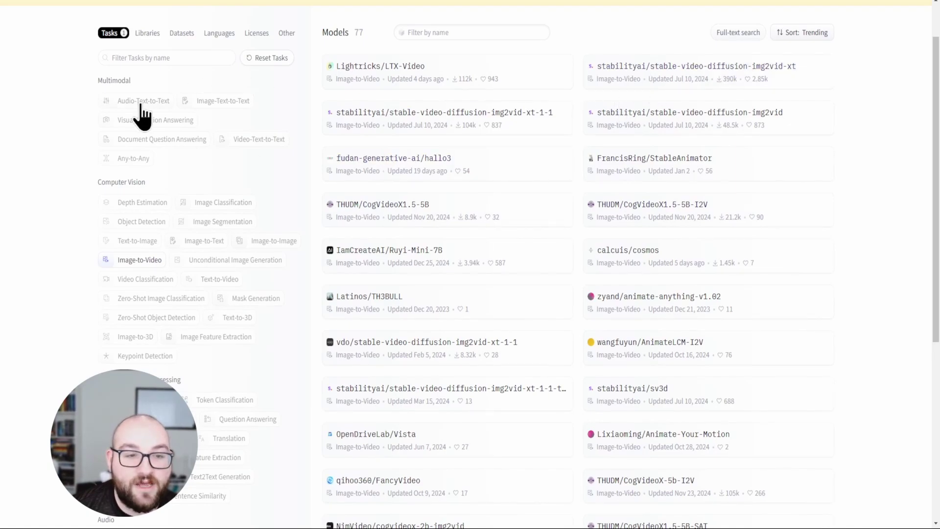
{"action": "left_click", "coordinate": [215, 102]}
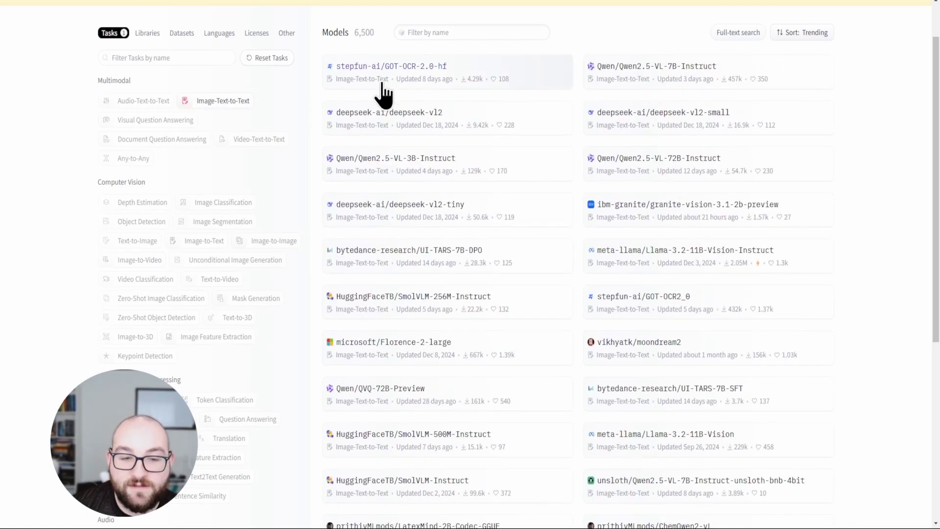
{"action": "scroll", "coordinate": [372, 122], "scroll_direction": "down", "scroll_amount": 1}
{"action": "left_click", "coordinate": [259, 244]}
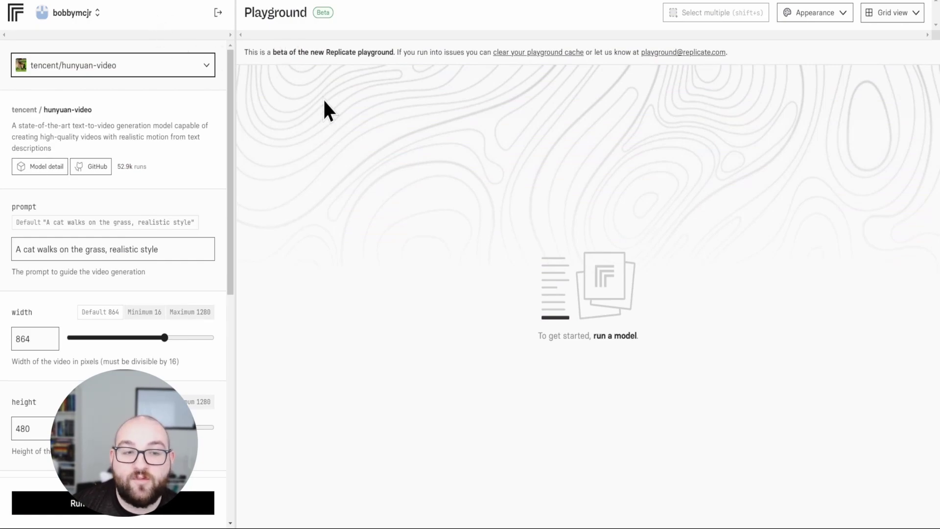
Switch the Replicate Playground model to black-forest-labs/flux-1.1-pro-ultra.
{"action": "left_click", "coordinate": [174, 66]}
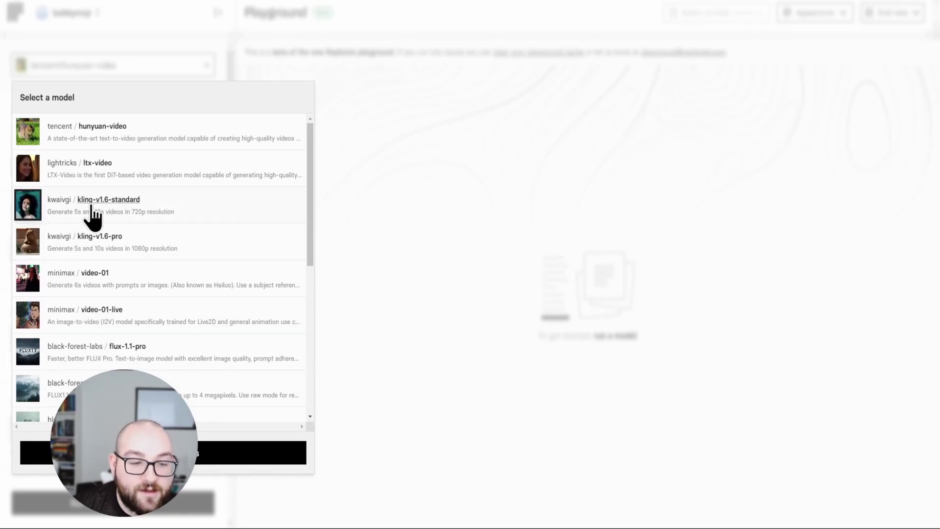
{"action": "scroll", "coordinate": [145, 287], "scroll_direction": "down", "scroll_amount": 2}
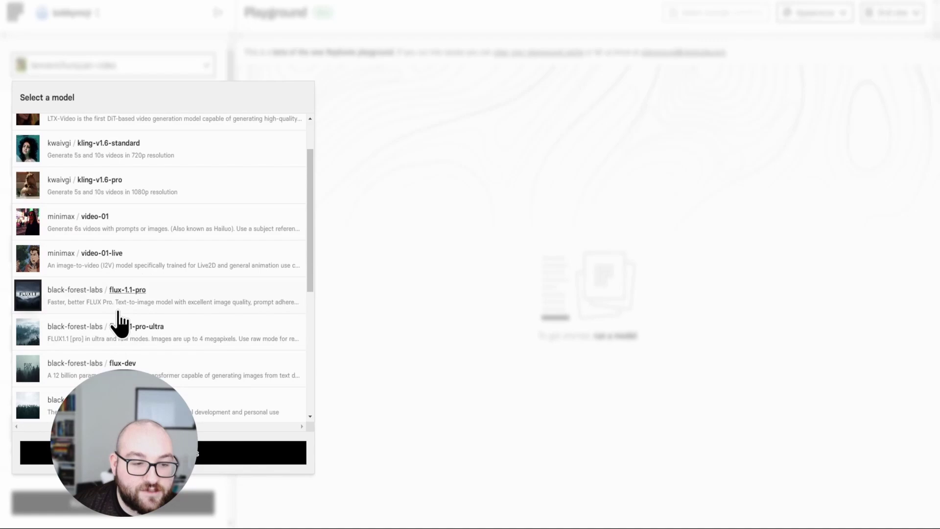
{"action": "left_click", "coordinate": [119, 337]}
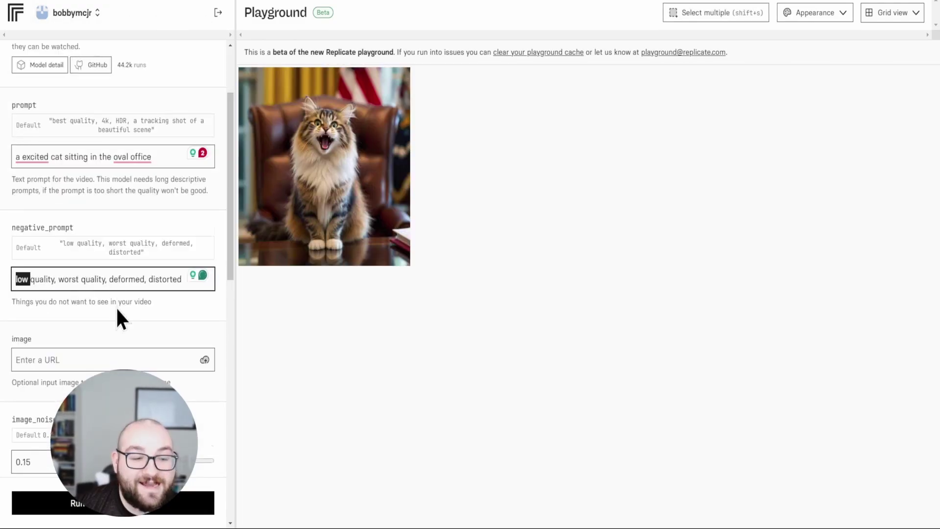
Run the video model on the prompt 'a excited cat sitting in the oval office'.
{"action": "scroll", "coordinate": [117, 310], "scroll_direction": "down", "scroll_amount": 1}
{"action": "left_click", "coordinate": [69, 305]}
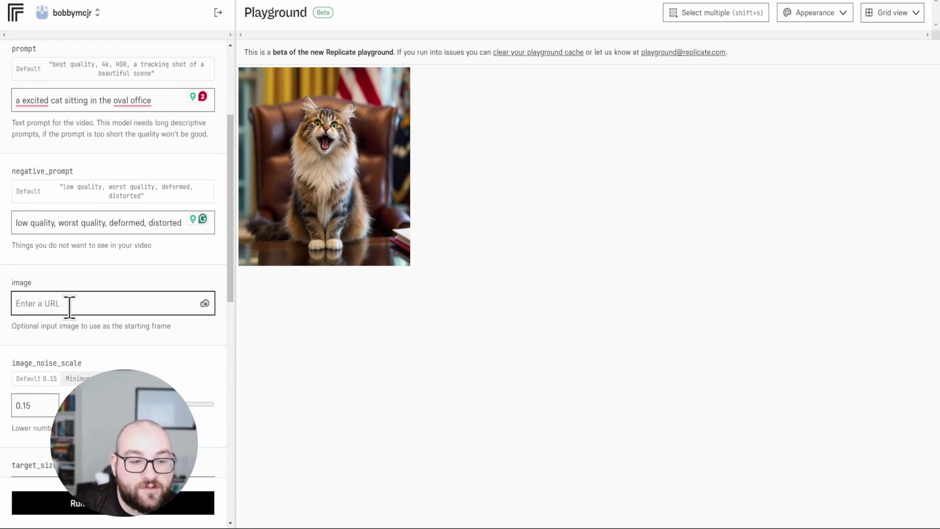
{"action": "scroll", "coordinate": [69, 304], "scroll_direction": "down", "scroll_amount": 2}
{"action": "scroll", "coordinate": [88, 294], "scroll_direction": "down", "scroll_amount": 10}
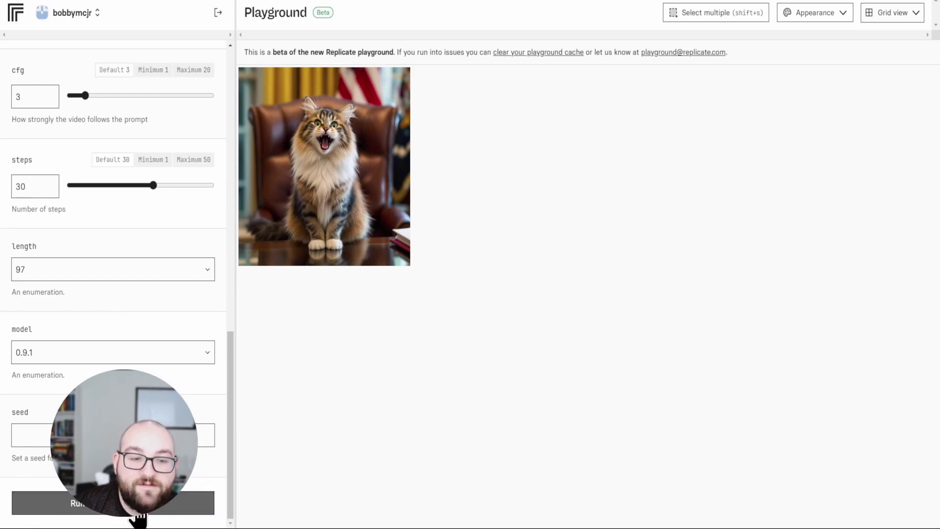
{"action": "left_click", "coordinate": [138, 513]}
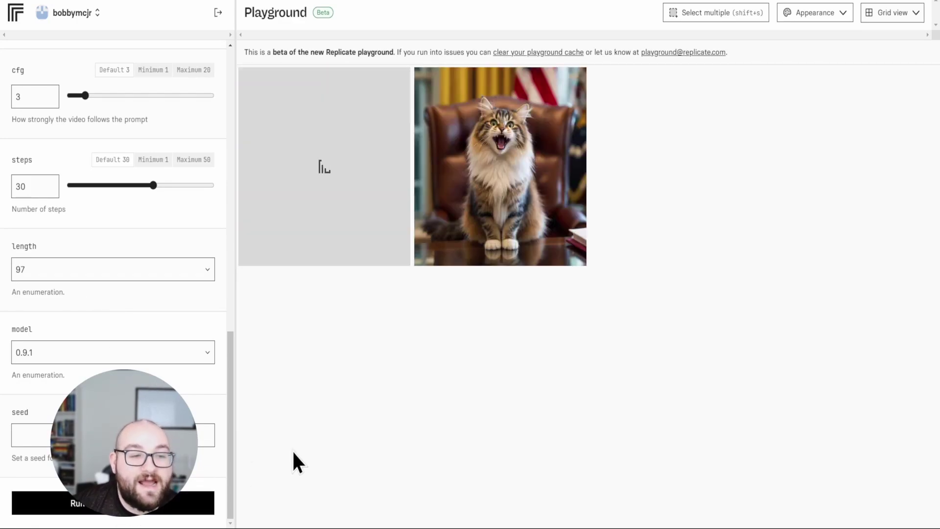
{"action": "scroll", "coordinate": [127, 324], "scroll_direction": "up", "scroll_amount": 7}
Scroll up to see the finished cartoon cat ltx-video clip beside the cat photo.
{"action": "scroll", "coordinate": [126, 323], "scroll_direction": "up", "scroll_amount": 8}
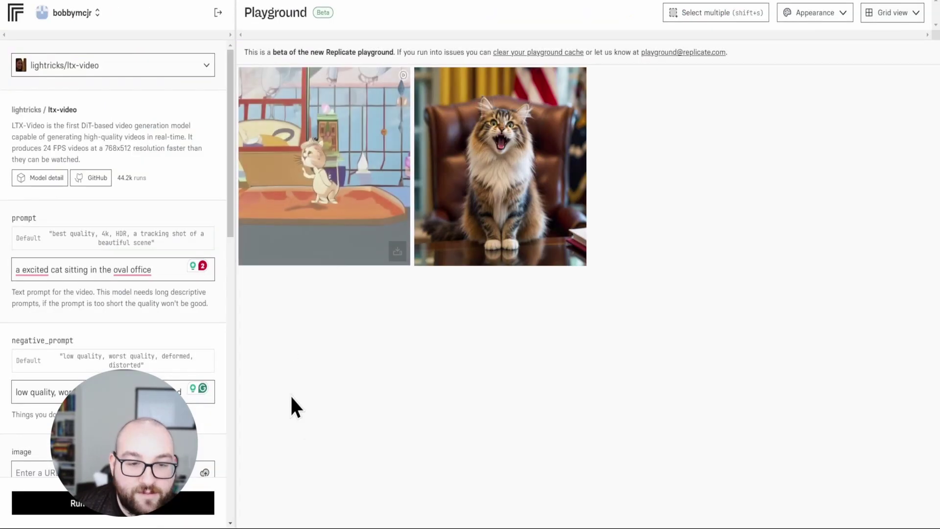
Set the cfg slider to 4.06.
{"action": "scroll", "coordinate": [149, 257], "scroll_direction": "down", "scroll_amount": 10}
{"action": "scroll", "coordinate": [143, 257], "scroll_direction": "up", "scroll_amount": 6}
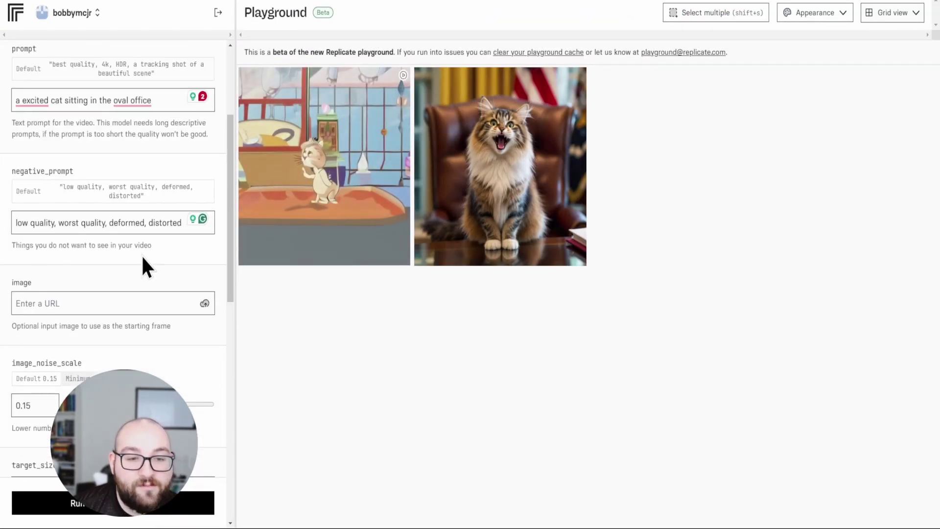
{"action": "scroll", "coordinate": [122, 230], "scroll_direction": "up", "scroll_amount": 4}
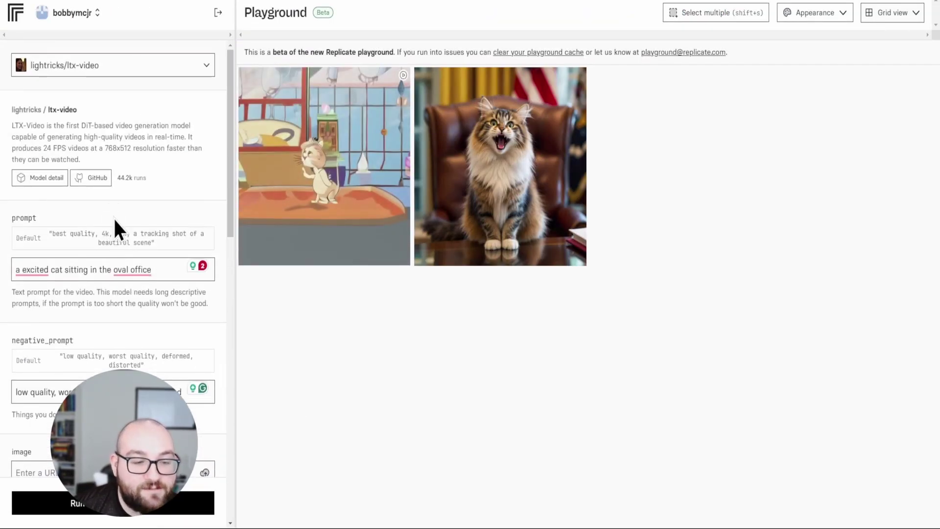
{"action": "scroll", "coordinate": [114, 217], "scroll_direction": "down", "scroll_amount": 8}
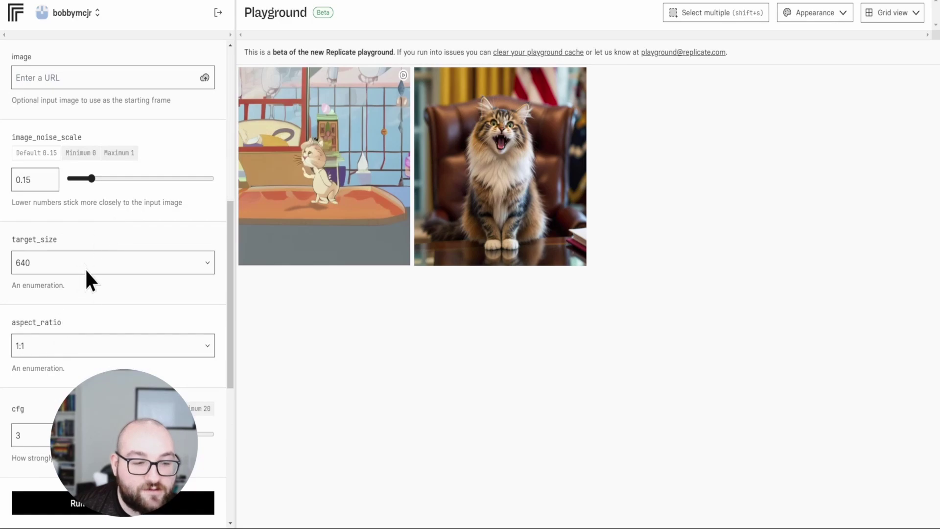
{"action": "scroll", "coordinate": [61, 347], "scroll_direction": "down", "scroll_amount": 2}
{"action": "mouse_move", "coordinate": [78, 333]}
{"action": "left_mouse_down"}
{"action": "mouse_move", "coordinate": [191, 332]}
{"action": "mouse_move", "coordinate": [94, 335]}
{"action": "left_mouse_up"}
Open the prediction details of the generated cartoon cat video.
{"action": "scroll", "coordinate": [96, 336], "scroll_direction": "down", "scroll_amount": 3}
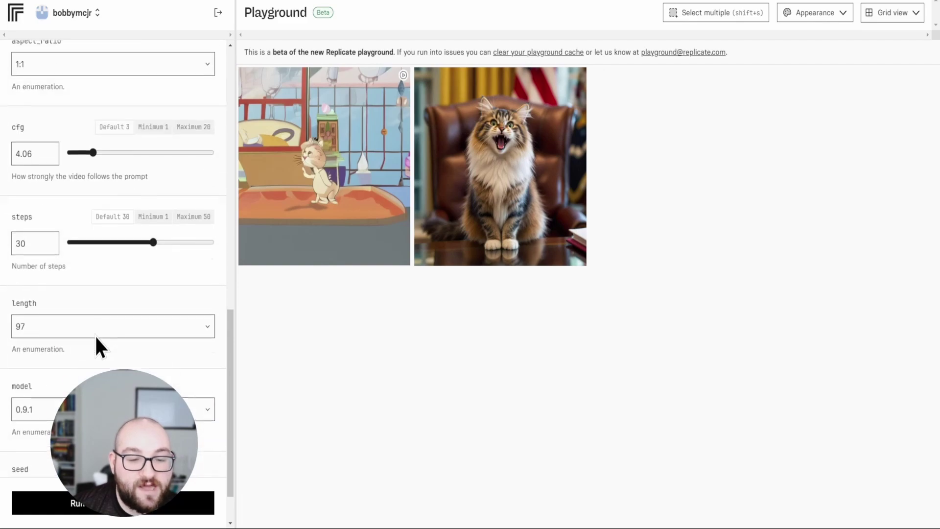
{"action": "scroll", "coordinate": [225, 295], "scroll_direction": "up", "scroll_amount": 5}
{"action": "left_click", "coordinate": [344, 155]}
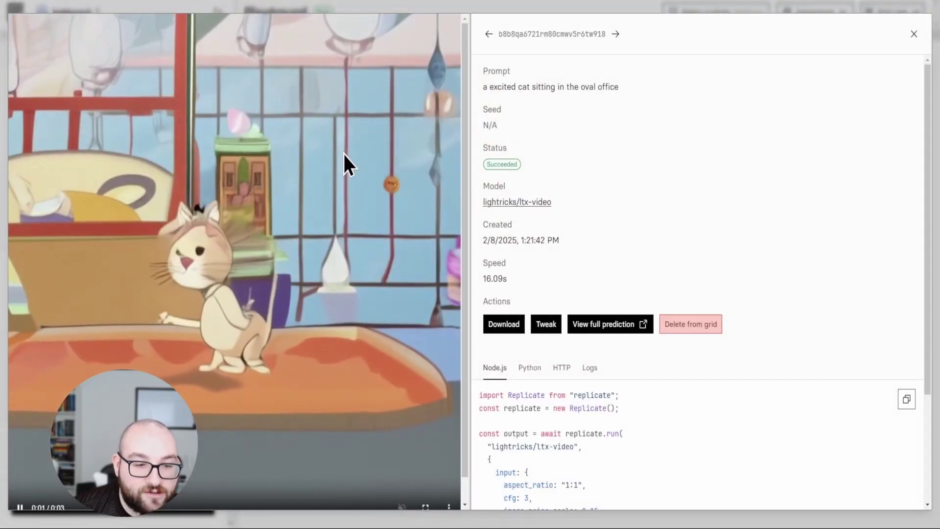
Close the Replicate video details and check the model list without switching models.
{"action": "key", "text": "Escape"}
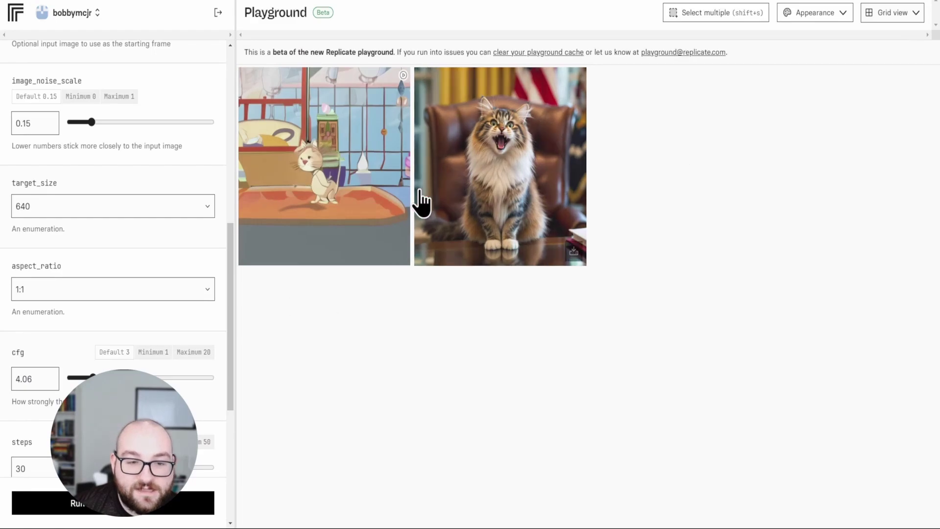
{"action": "scroll", "coordinate": [132, 79], "scroll_direction": "up", "scroll_amount": 8}
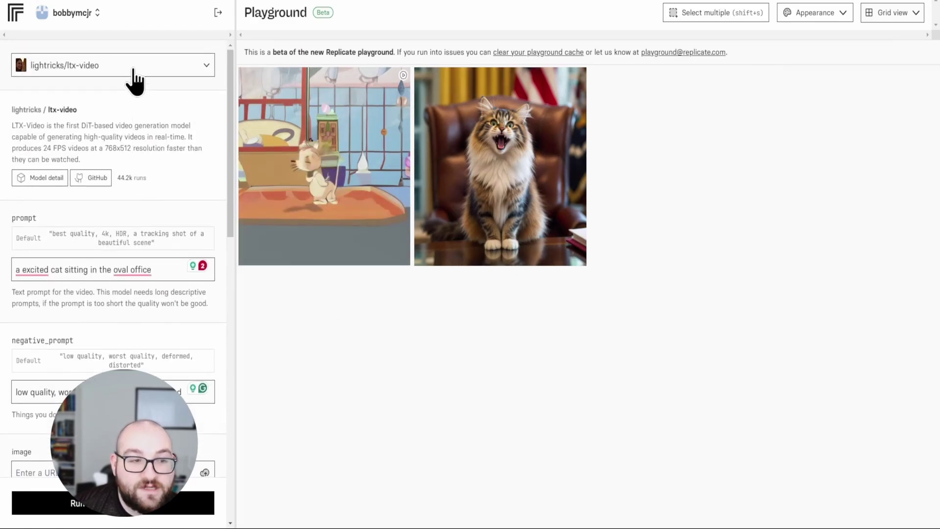
{"action": "left_click", "coordinate": [145, 69]}
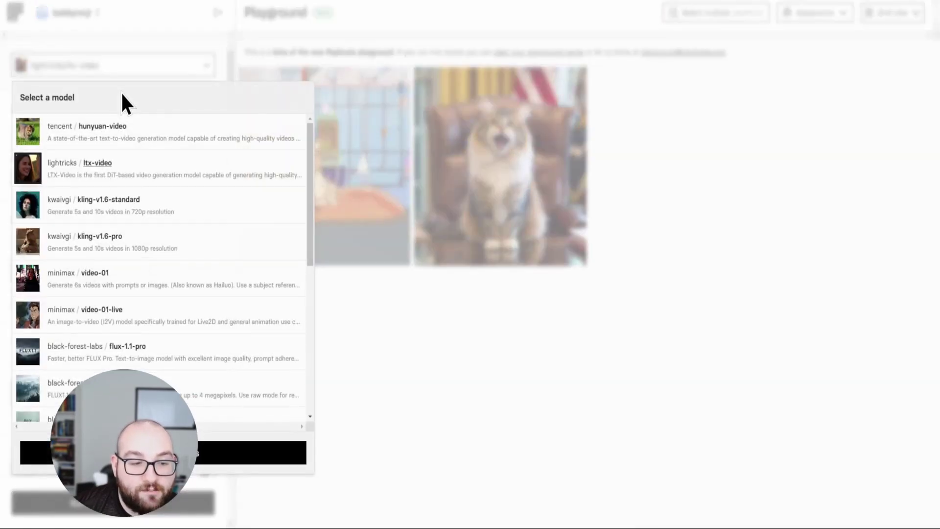
{"action": "scroll", "coordinate": [116, 305], "scroll_direction": "down", "scroll_amount": 6}
{"action": "left_click", "coordinate": [517, 441]}
{"action": "scroll", "coordinate": [118, 245], "scroll_direction": "down", "scroll_amount": 15}
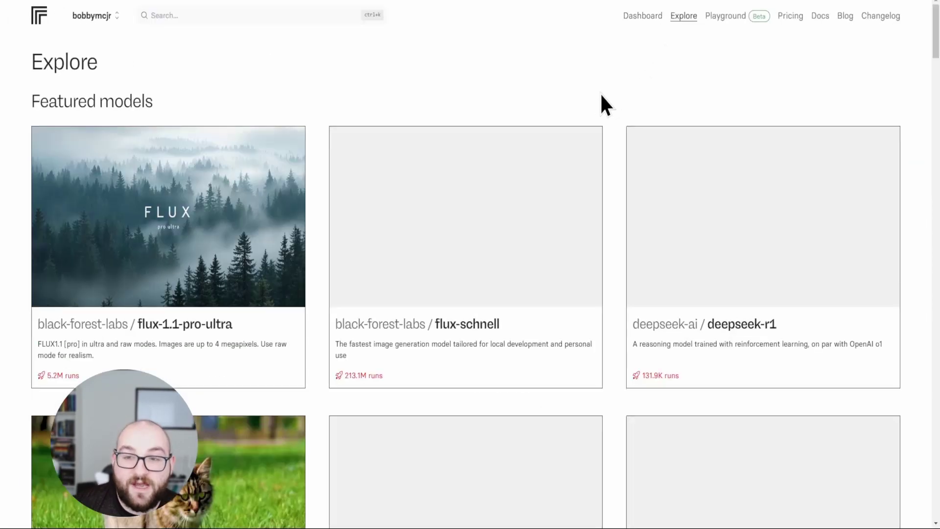
Scroll through Explore's featured models like flux-1.1-pro-ultra, flux-schnell and deepseek-r1.
{"action": "scroll", "coordinate": [392, 211], "scroll_direction": "down", "scroll_amount": 1}
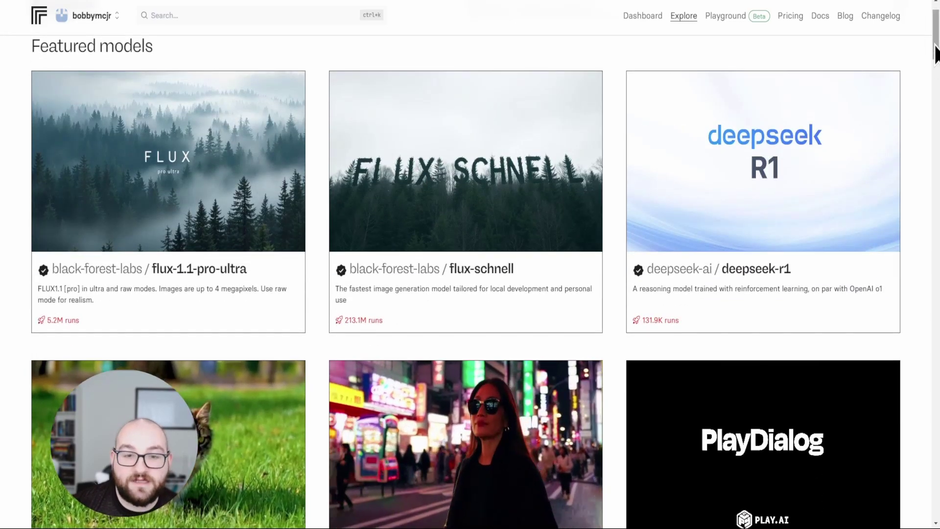
{"action": "scroll", "coordinate": [596, 252], "scroll_direction": "down", "scroll_amount": 10}
{"action": "scroll", "coordinate": [502, 213], "scroll_direction": "down", "scroll_amount": 4}
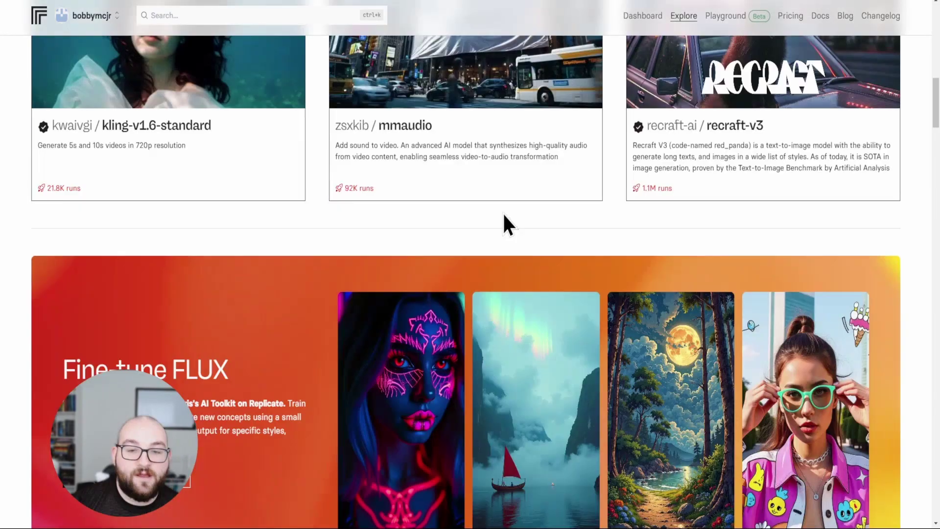
{"action": "scroll", "coordinate": [502, 212], "scroll_direction": "up", "scroll_amount": 2}
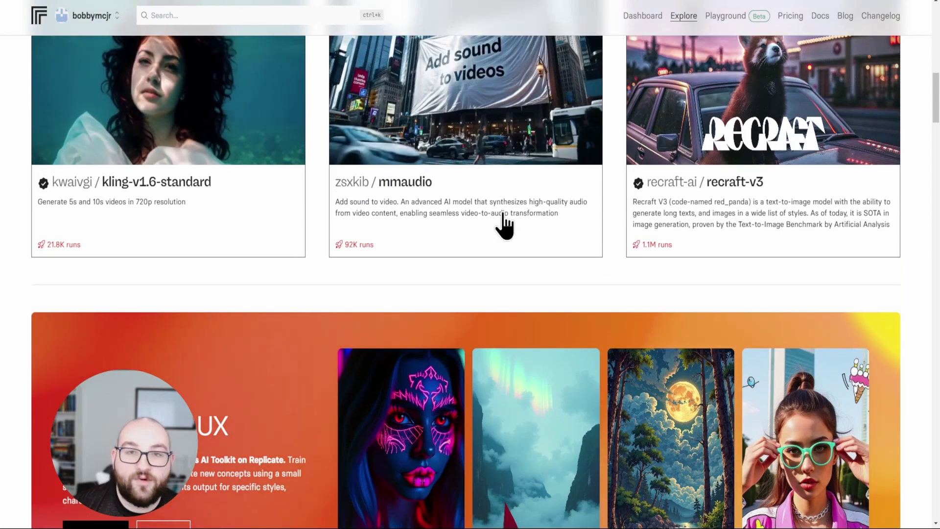
{"action": "scroll", "coordinate": [504, 225], "scroll_direction": "up", "scroll_amount": 13}
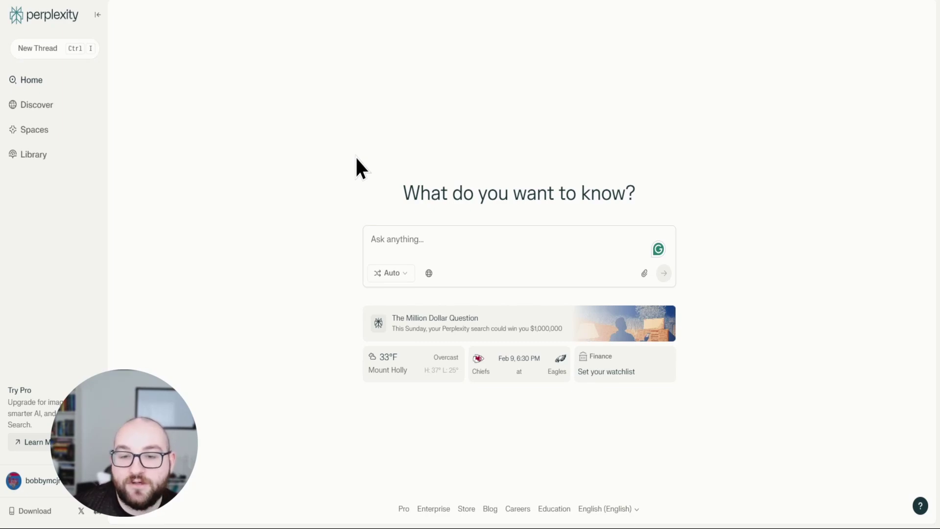
Ask Perplexity about the top AI innovations of the past month, fixing the spelling of 'of'.
{"action": "type", "text": "give me a list fo the top ai innovations from the past month"}
{"action": "left_click", "coordinate": [438, 272]}
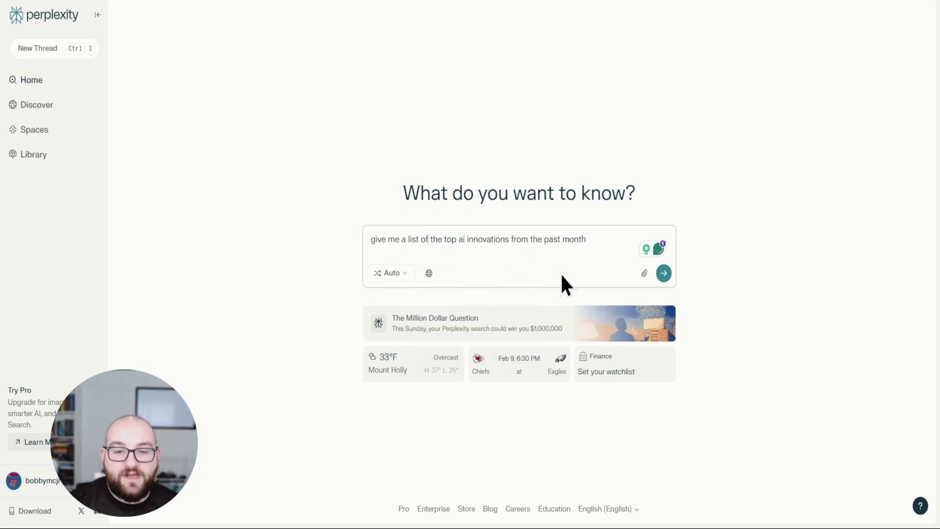
{"action": "left_click", "coordinate": [612, 248]}
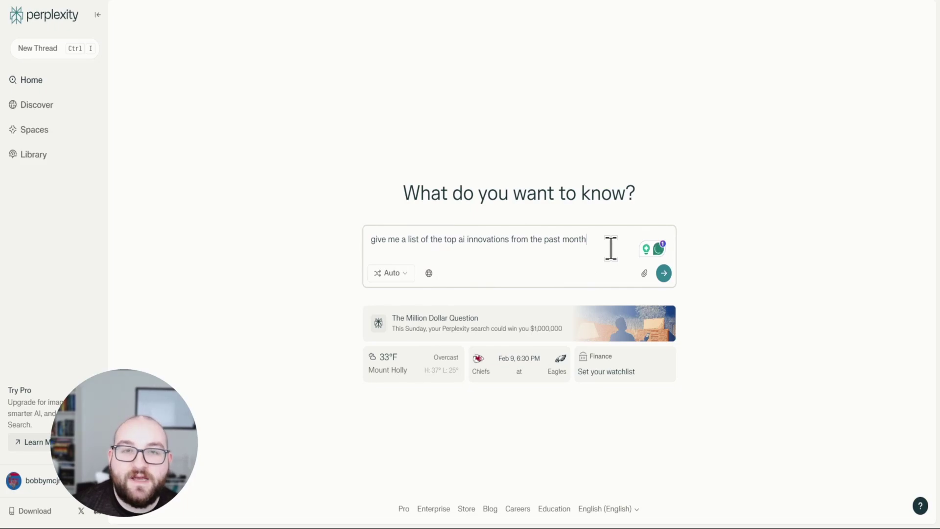
{"action": "key", "text": "Return"}
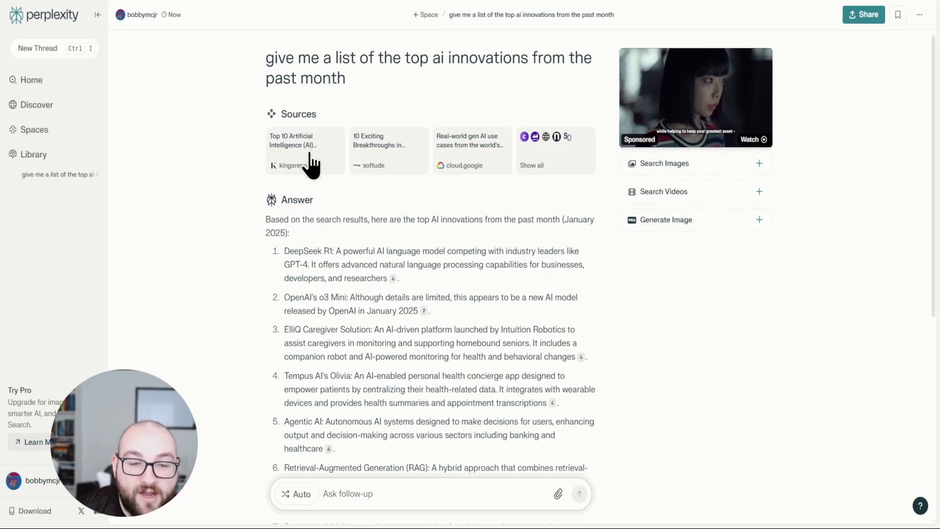
Open the Kings Research 'Top 10 Companies Making Waves in AI in 2025' source article.
{"action": "scroll", "coordinate": [325, 211], "scroll_direction": "down", "scroll_amount": 3}
{"action": "scroll", "coordinate": [391, 186], "scroll_direction": "up", "scroll_amount": 3}
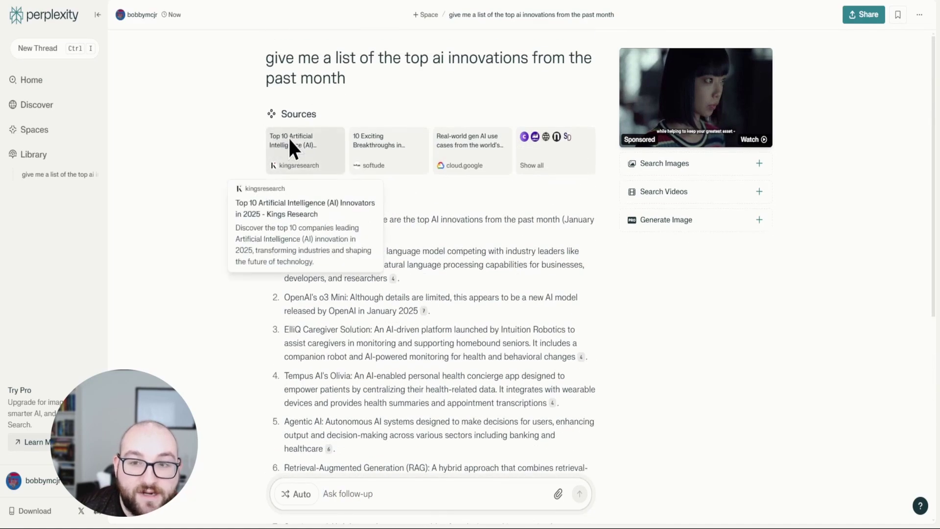
{"action": "left_click", "coordinate": [289, 139]}
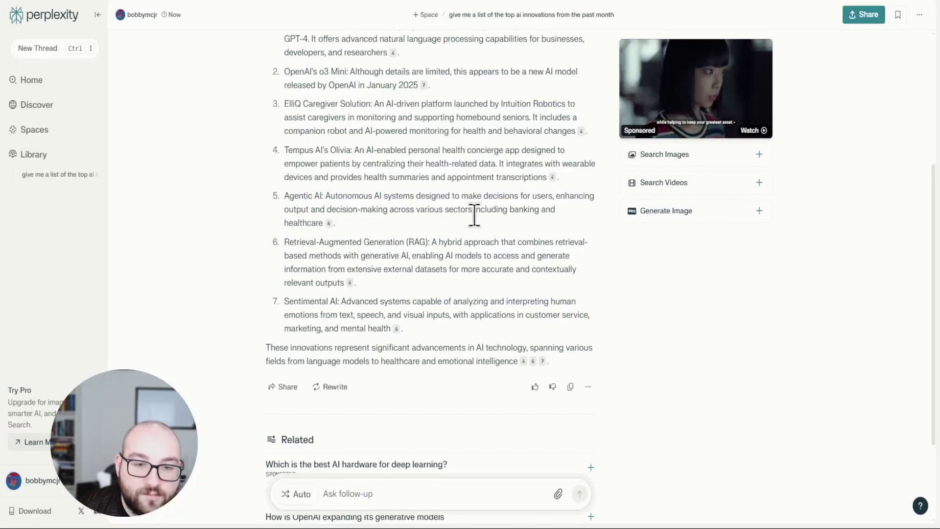
{"action": "scroll", "coordinate": [453, 172], "scroll_direction": "up", "scroll_amount": 3}
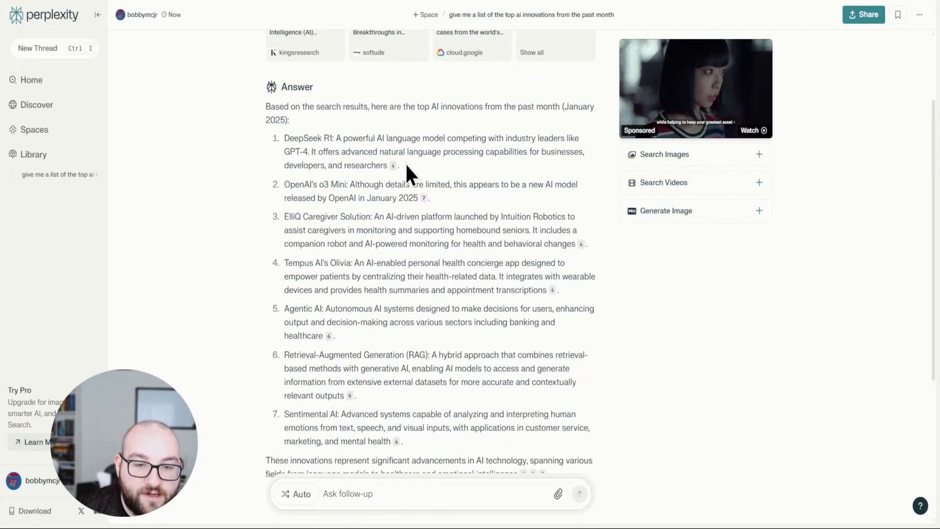
{"action": "mouse_move", "coordinate": [392, 167]}
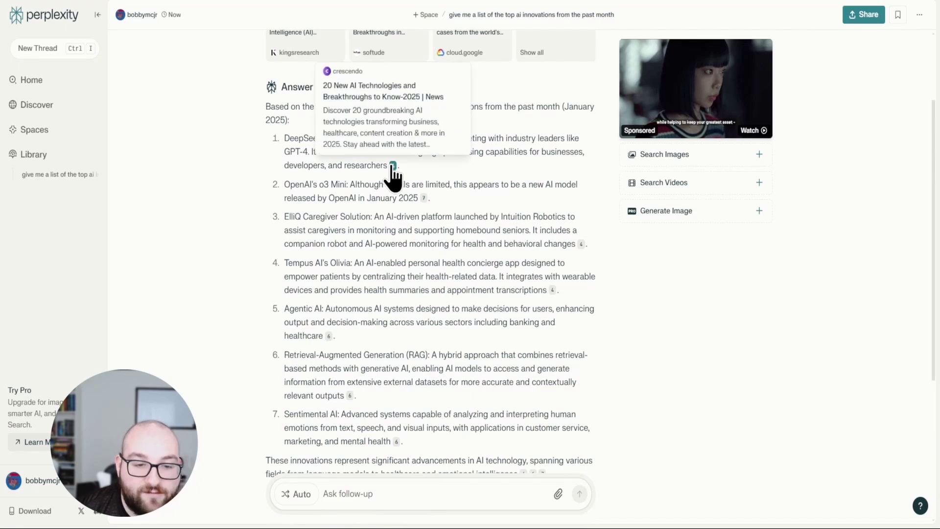
{"action": "scroll", "coordinate": [387, 264], "scroll_direction": "down", "scroll_amount": 5}
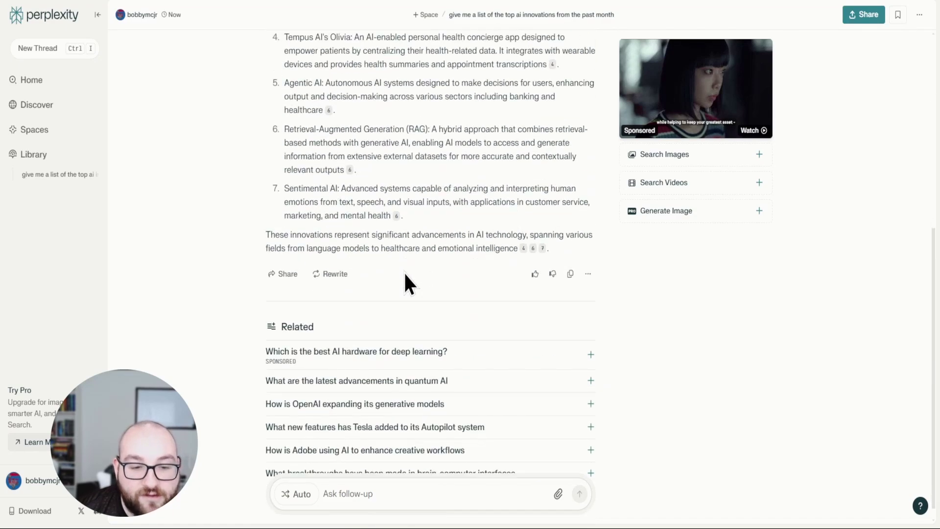
{"action": "scroll", "coordinate": [404, 271], "scroll_direction": "up", "scroll_amount": 6}
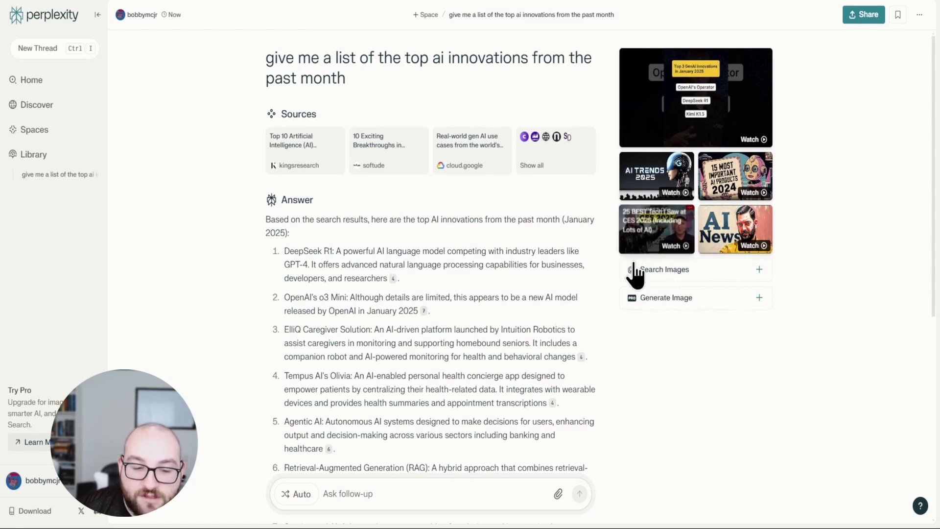
{"action": "scroll", "coordinate": [497, 277], "scroll_direction": "down", "scroll_amount": 6}
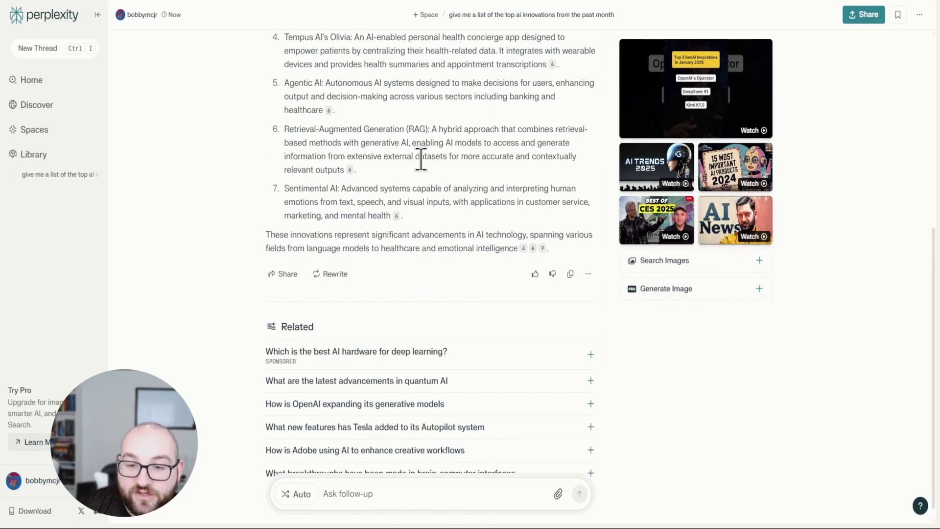
{"action": "scroll", "coordinate": [650, 196], "scroll_direction": "up", "scroll_amount": 1}
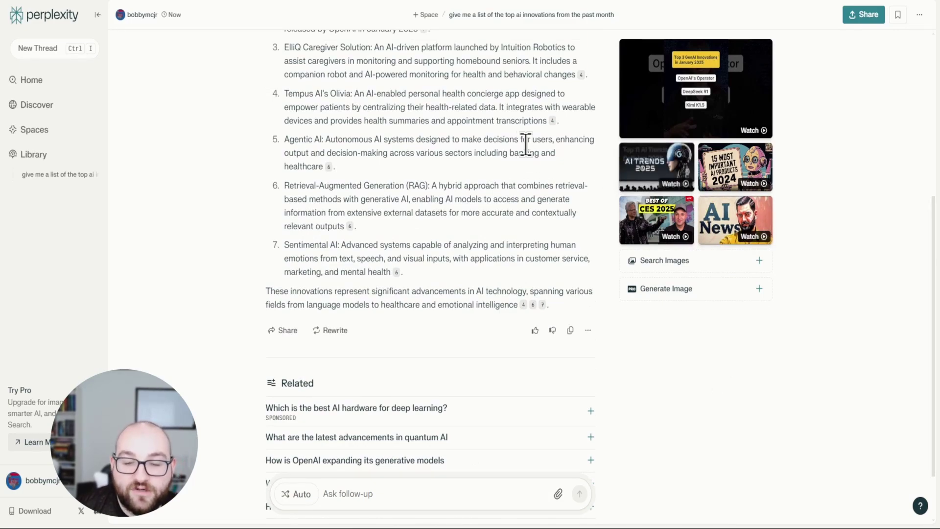
{"action": "scroll", "coordinate": [523, 149], "scroll_direction": "up", "scroll_amount": 5}
{"action": "scroll", "coordinate": [525, 157], "scroll_direction": "down", "scroll_amount": 7}
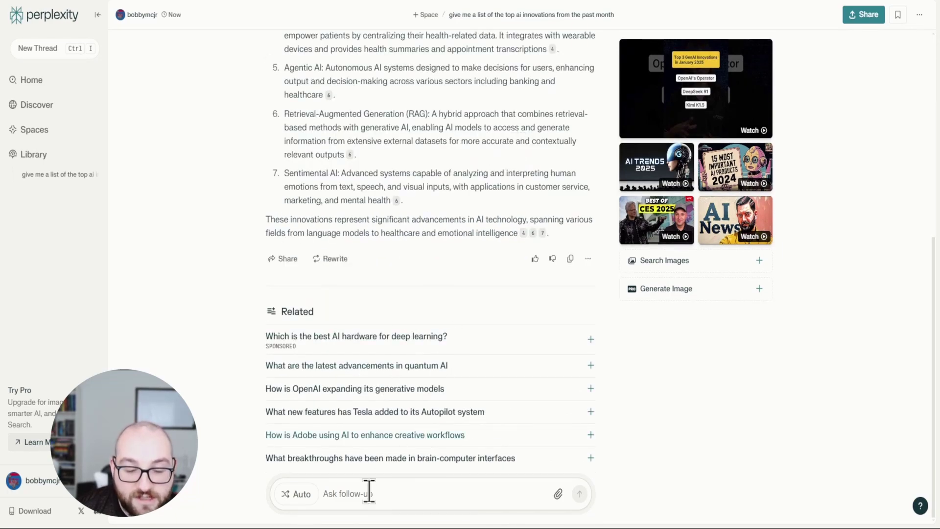
Ask the follow-up 'How is deepseek different than other llm models?' and read the seven-point answer.
{"action": "type", "text": "How is deepseek different than other llm models?>"}
{"action": "key", "text": "Return"}
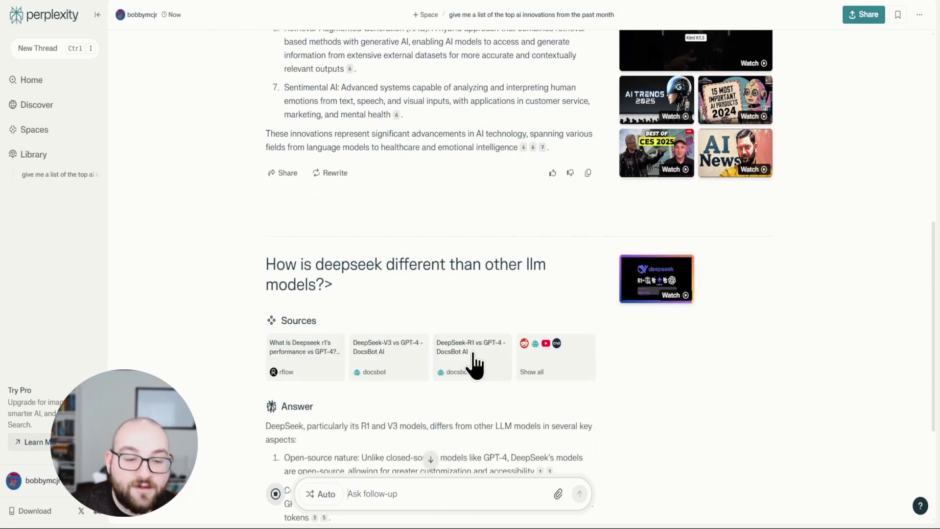
{"action": "scroll", "coordinate": [474, 364], "scroll_direction": "down", "scroll_amount": 3}
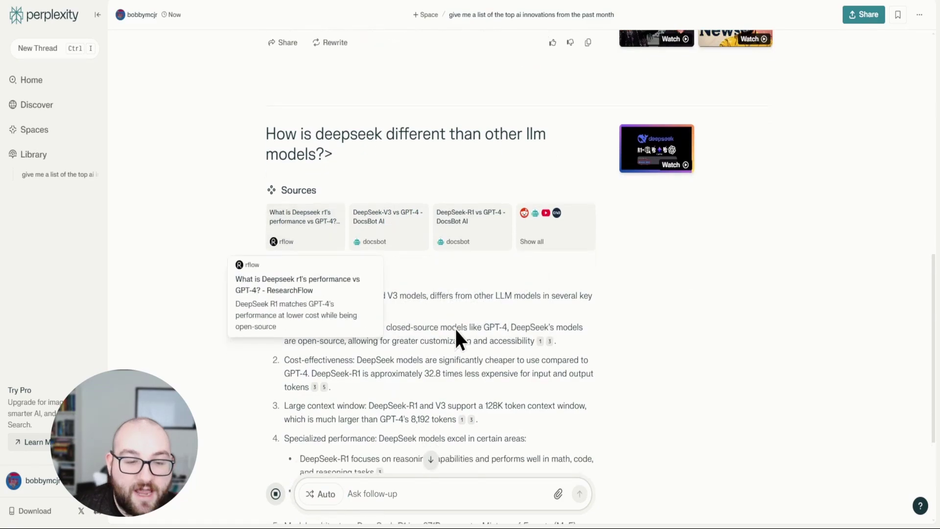
{"action": "scroll", "coordinate": [454, 327], "scroll_direction": "down", "scroll_amount": 2}
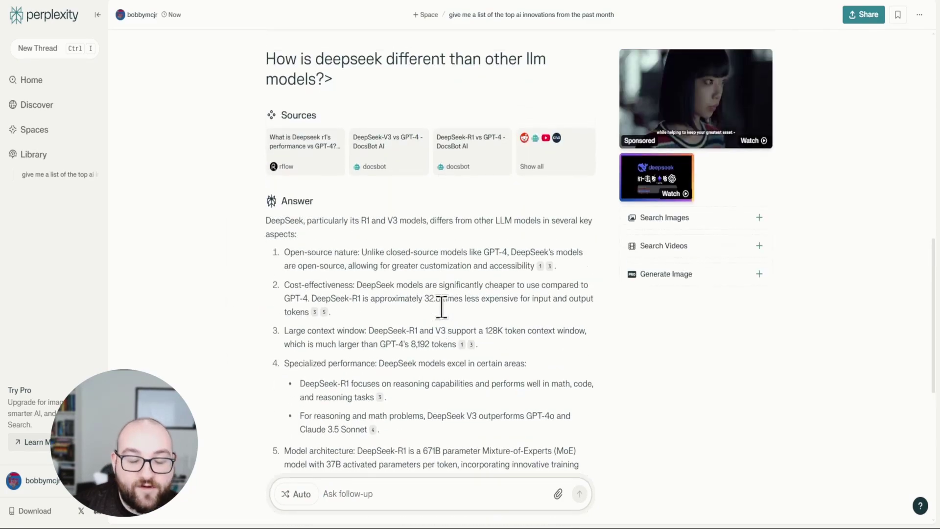
{"action": "scroll", "coordinate": [431, 266], "scroll_direction": "up", "scroll_amount": 4}
{"action": "scroll", "coordinate": [420, 225], "scroll_direction": "down", "scroll_amount": 3}
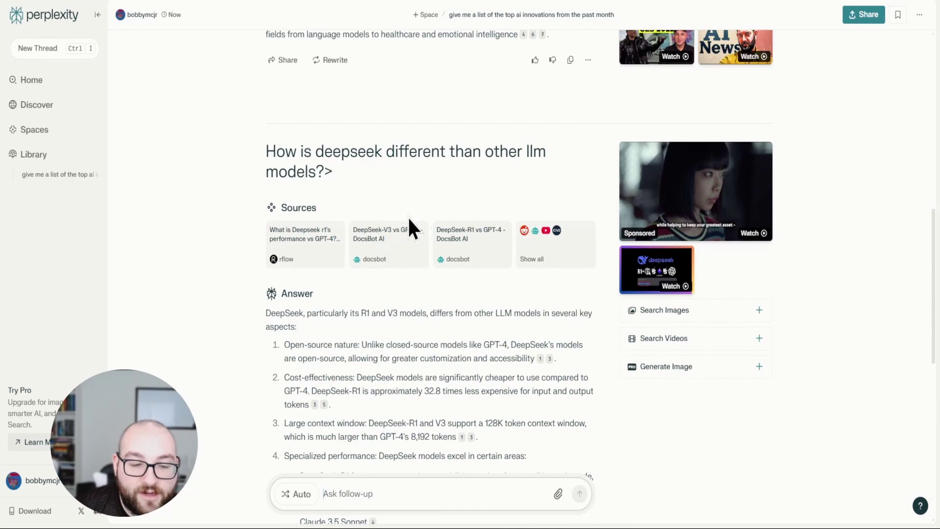
{"action": "scroll", "coordinate": [275, 333], "scroll_direction": "down", "scroll_amount": 2}
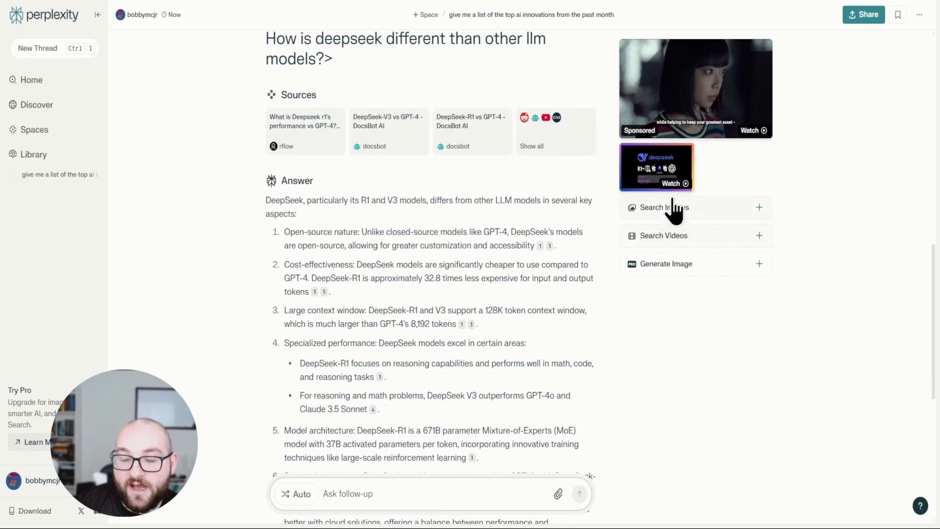
Show DeepSeek comparison videos beside the answer.
{"action": "left_click", "coordinate": [684, 238]}
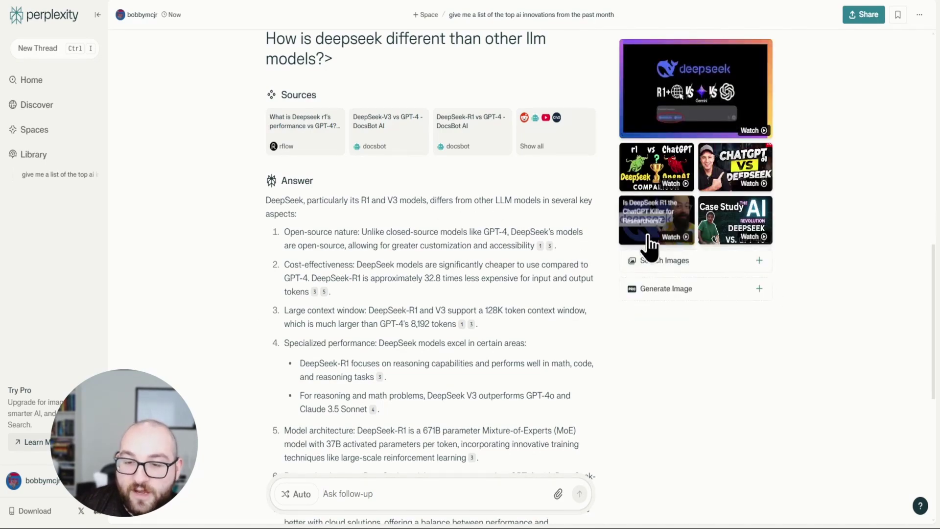
{"action": "scroll", "coordinate": [409, 357], "scroll_direction": "down", "scroll_amount": 4}
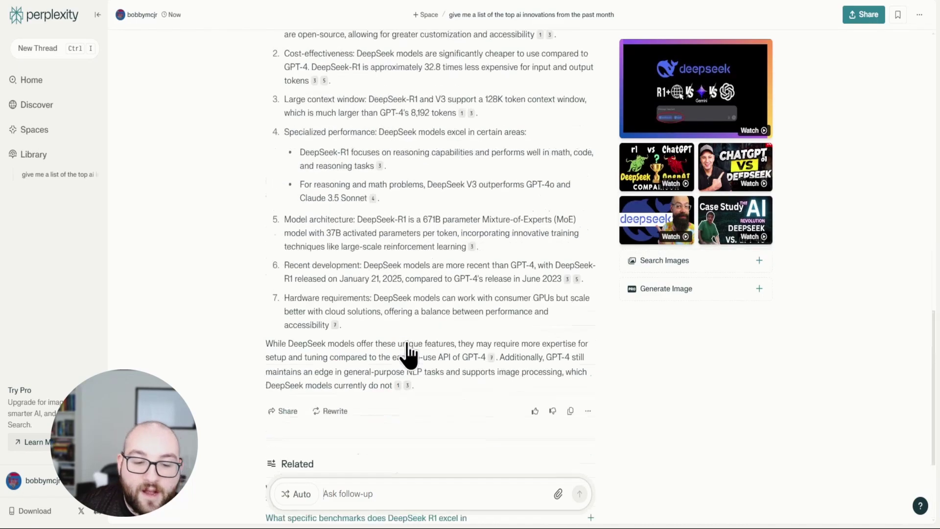
{"action": "scroll", "coordinate": [406, 342], "scroll_direction": "up", "scroll_amount": 4}
{"action": "scroll", "coordinate": [407, 342], "scroll_direction": "down", "scroll_amount": 8}
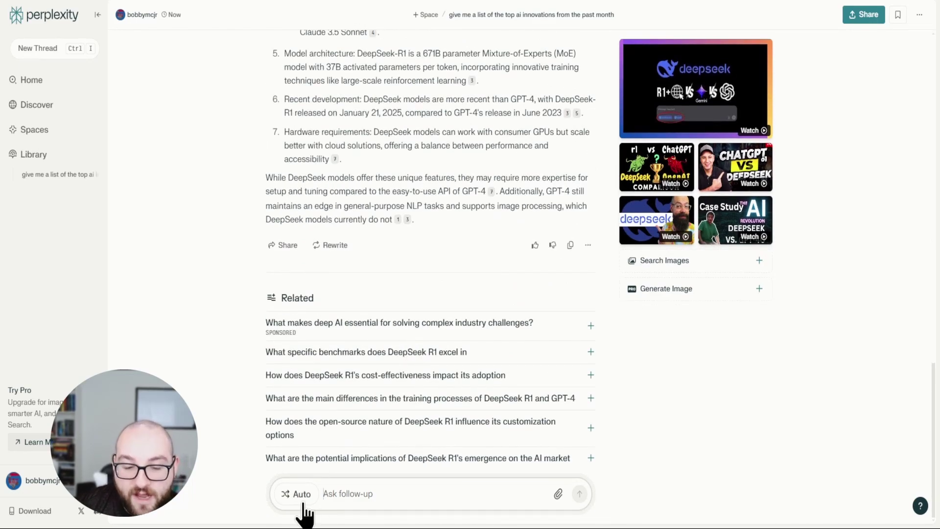
Ask 'how can I get better at checkers' with the Reasoning R1 model and review its strategies.
{"action": "left_click", "coordinate": [303, 504]}
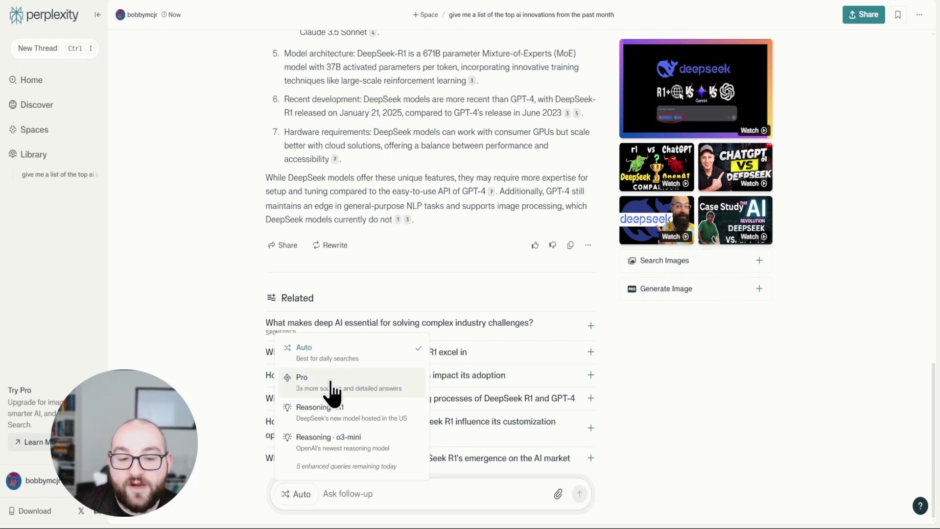
{"action": "left_click", "coordinate": [319, 411]}
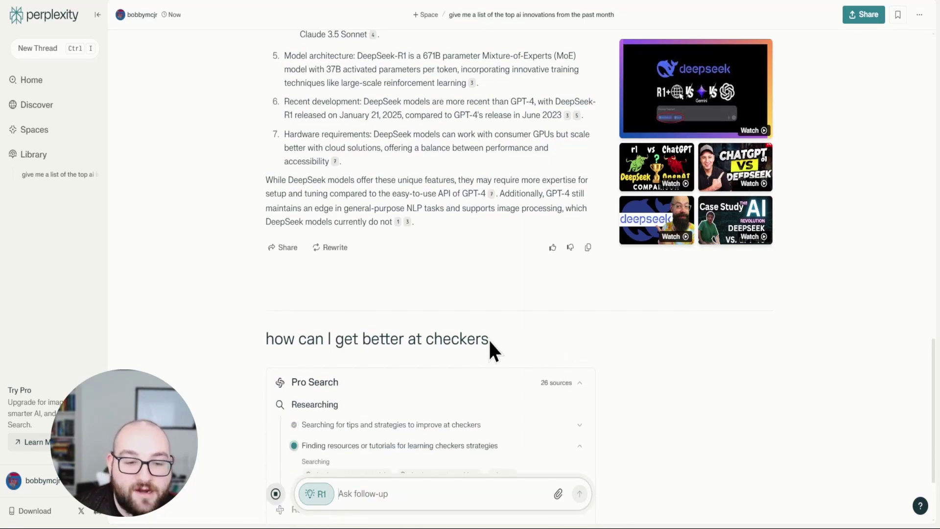
{"action": "scroll", "coordinate": [470, 340], "scroll_direction": "down", "scroll_amount": 2}
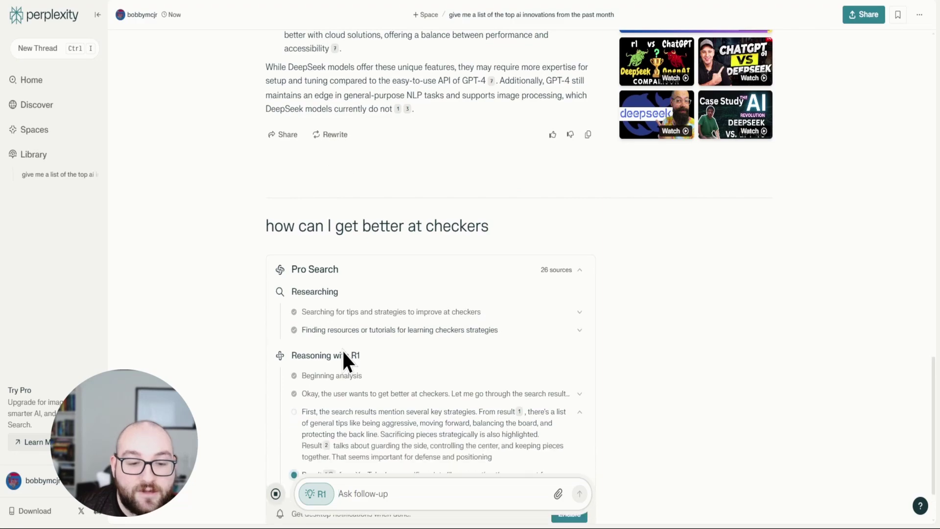
{"action": "scroll", "coordinate": [343, 360], "scroll_direction": "down", "scroll_amount": 3}
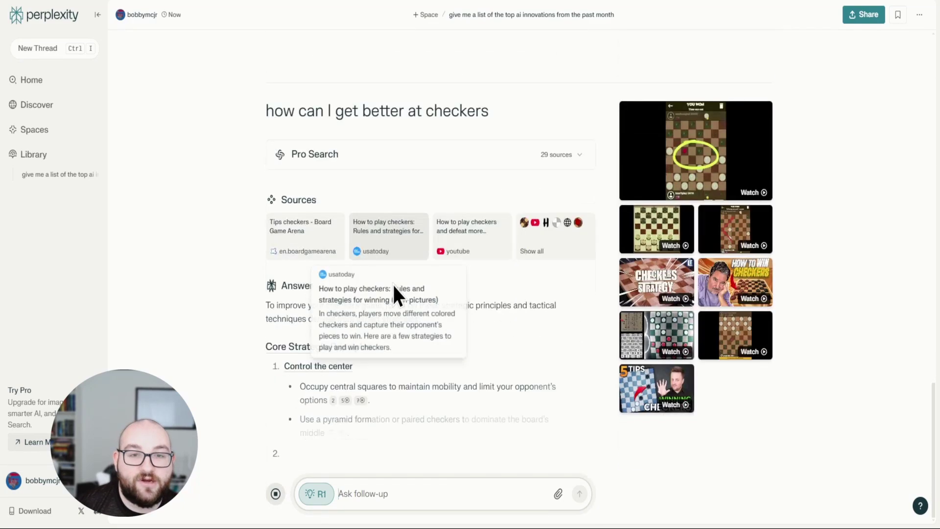
{"action": "left_click", "coordinate": [316, 494]}
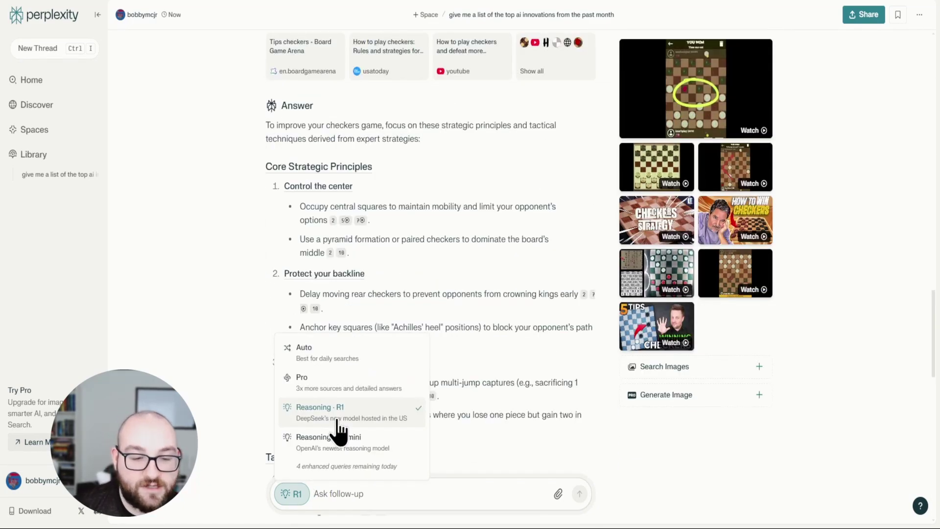
{"action": "scroll", "coordinate": [374, 357], "scroll_direction": "down", "scroll_amount": 10}
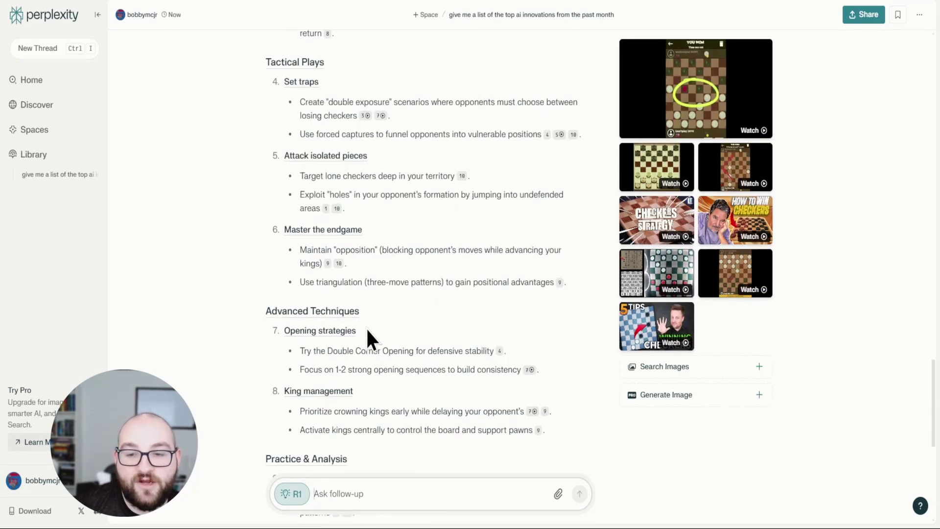
Scroll back up to the DeepSeek comparison answer noting 32.8x lower cost and 128K context.
{"action": "scroll", "coordinate": [381, 43], "scroll_direction": "up", "scroll_amount": 15}
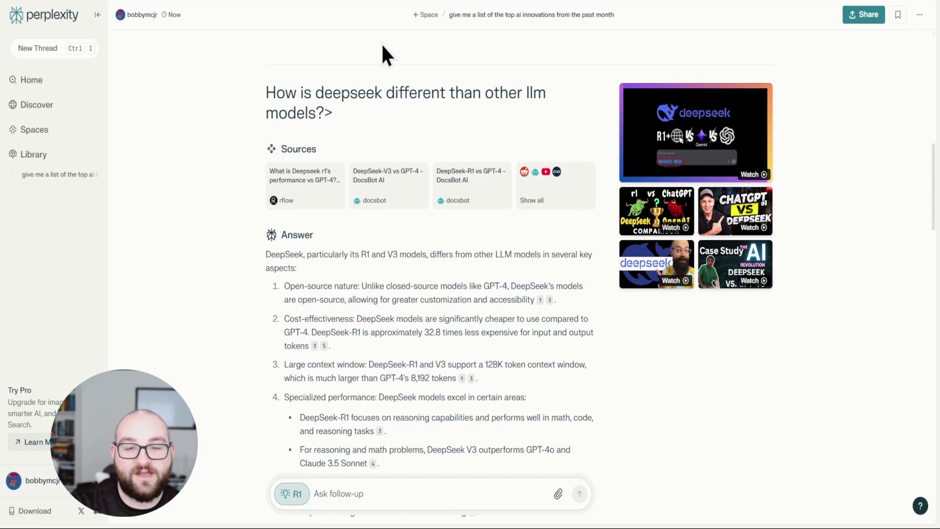